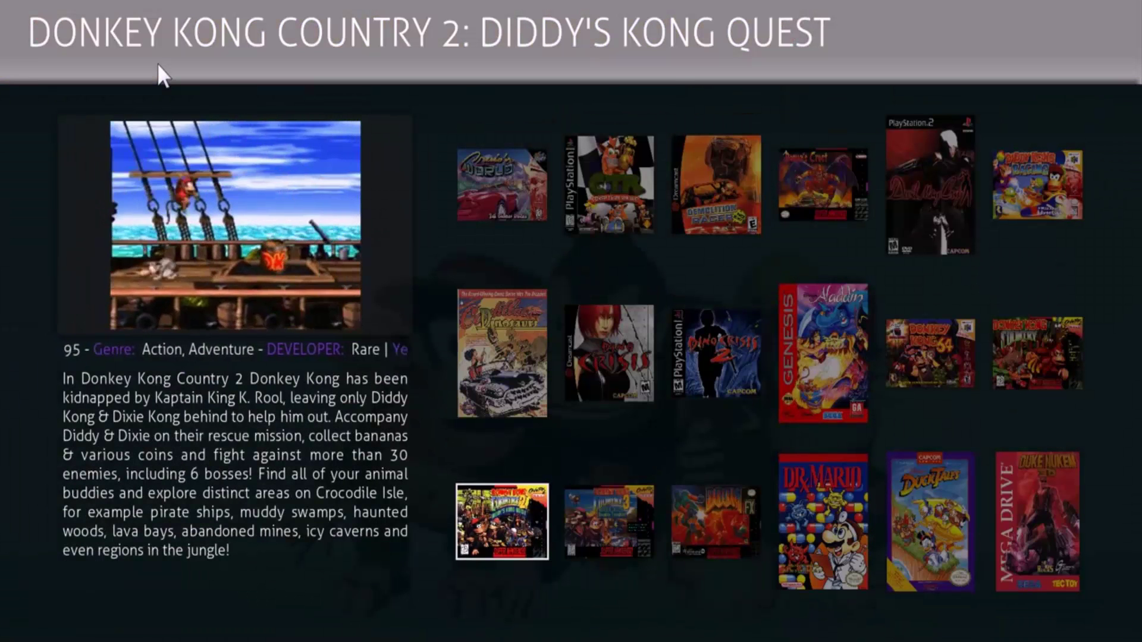
# - Browse the retro game library's covers, videos and descriptions, moving from Donkey Kong Country 2 through Dino Crisis to Metroid Prime
pyautogui.press('Right')
pyautogui.press('Right')
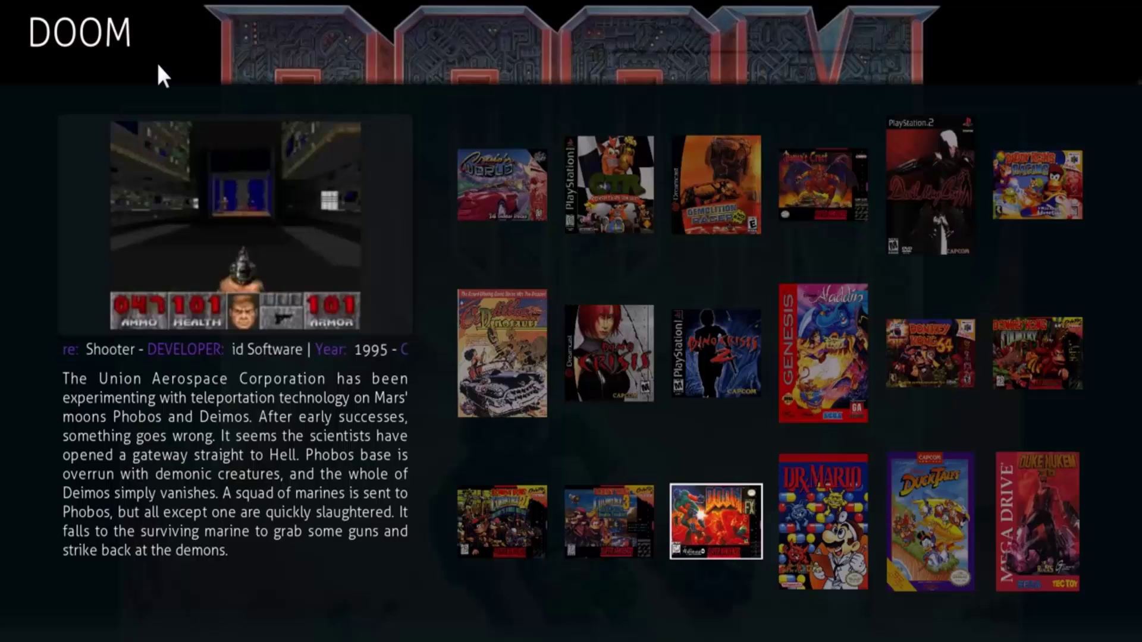
pyautogui.press('Right')
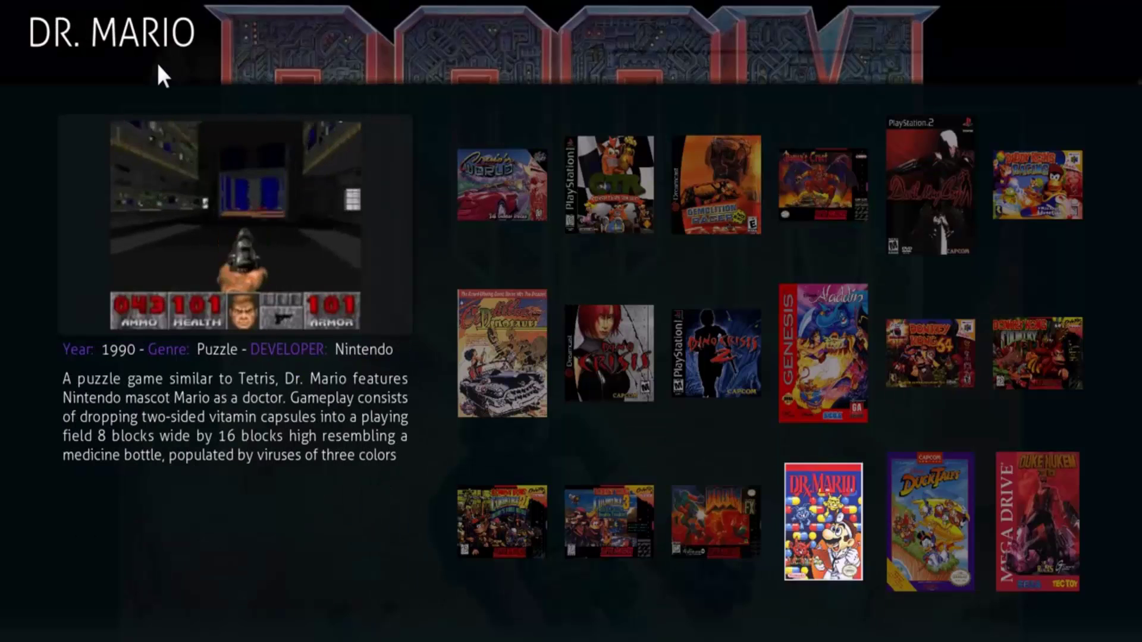
pyautogui.press('Right')
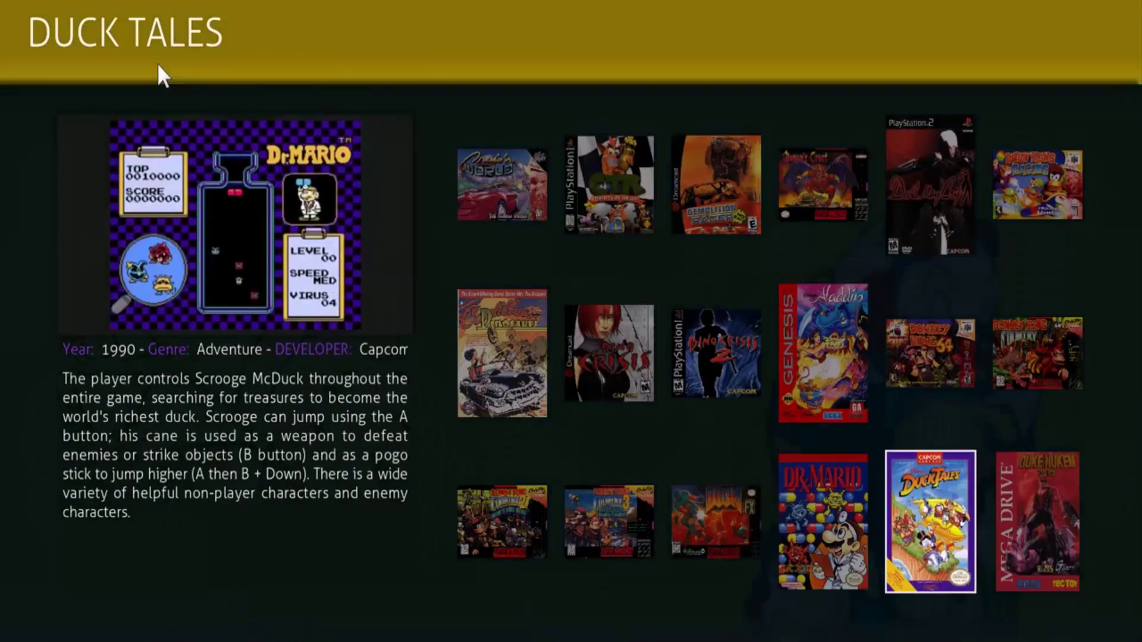
pyautogui.press('Down')
pyautogui.press('Up')
pyautogui.press('Up')
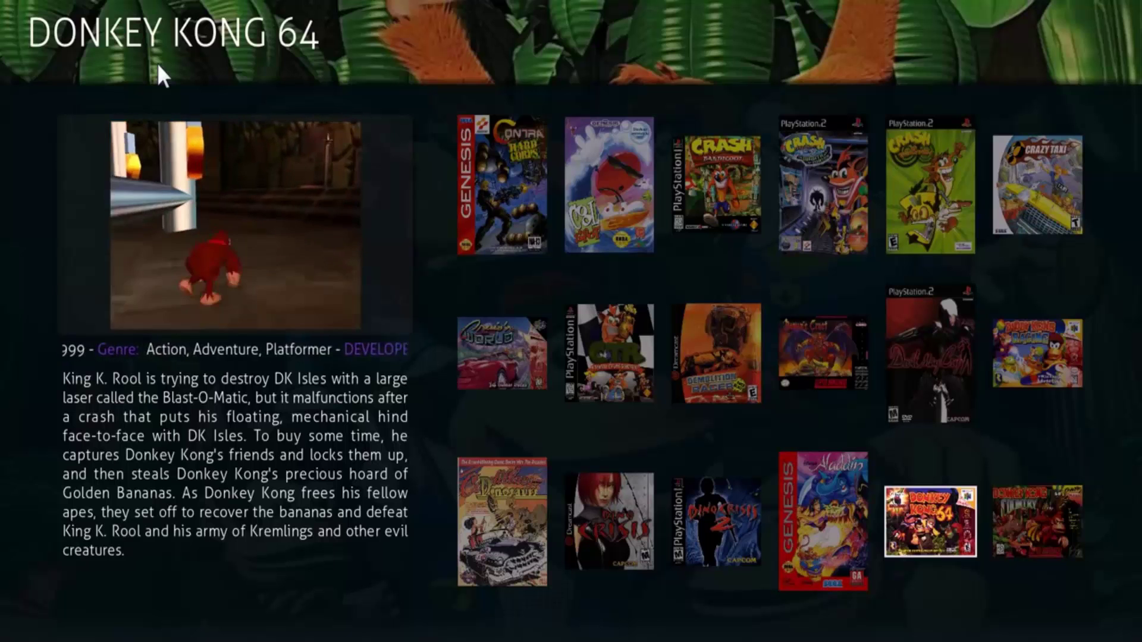
pyautogui.press('Left')
pyautogui.press('Left')
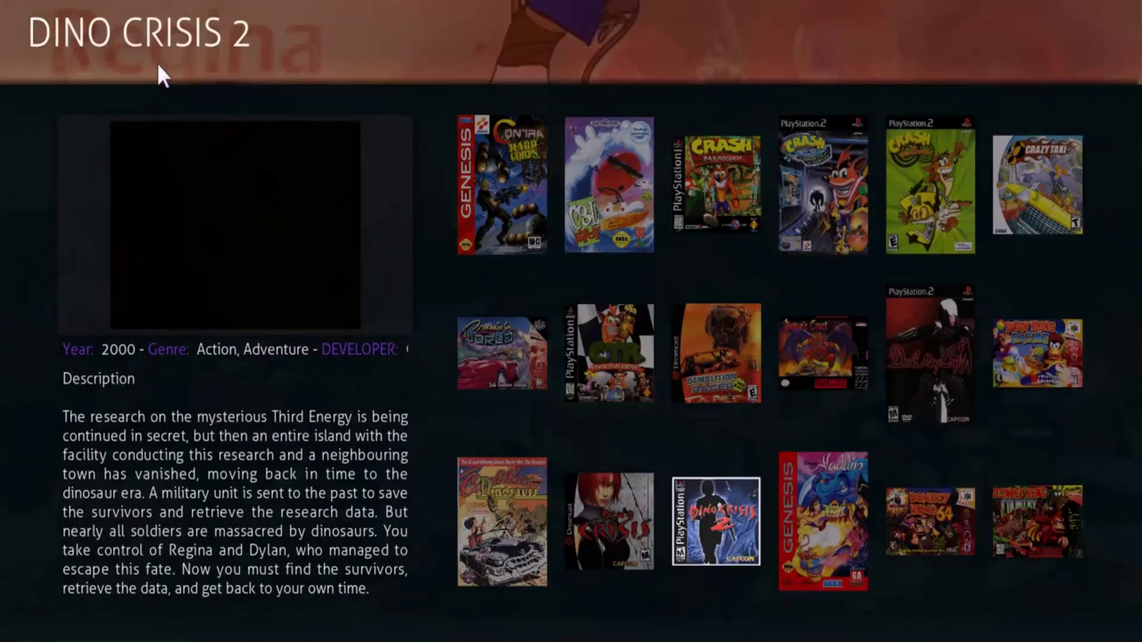
pyautogui.press('Left')
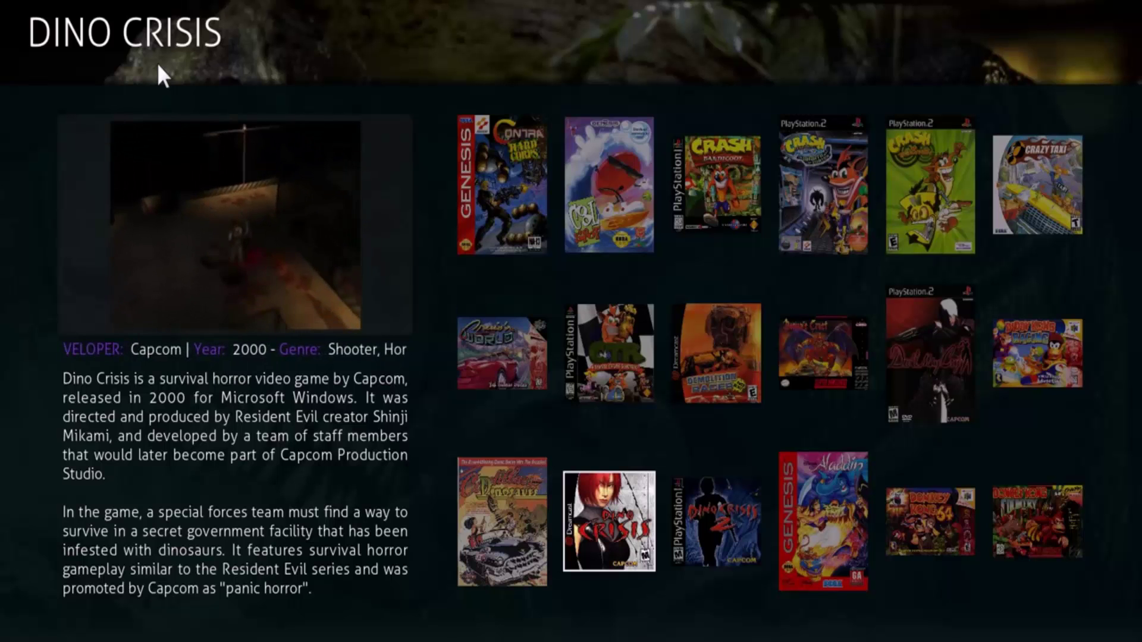
pyautogui.press('pagedown')
pyautogui.press('Right')
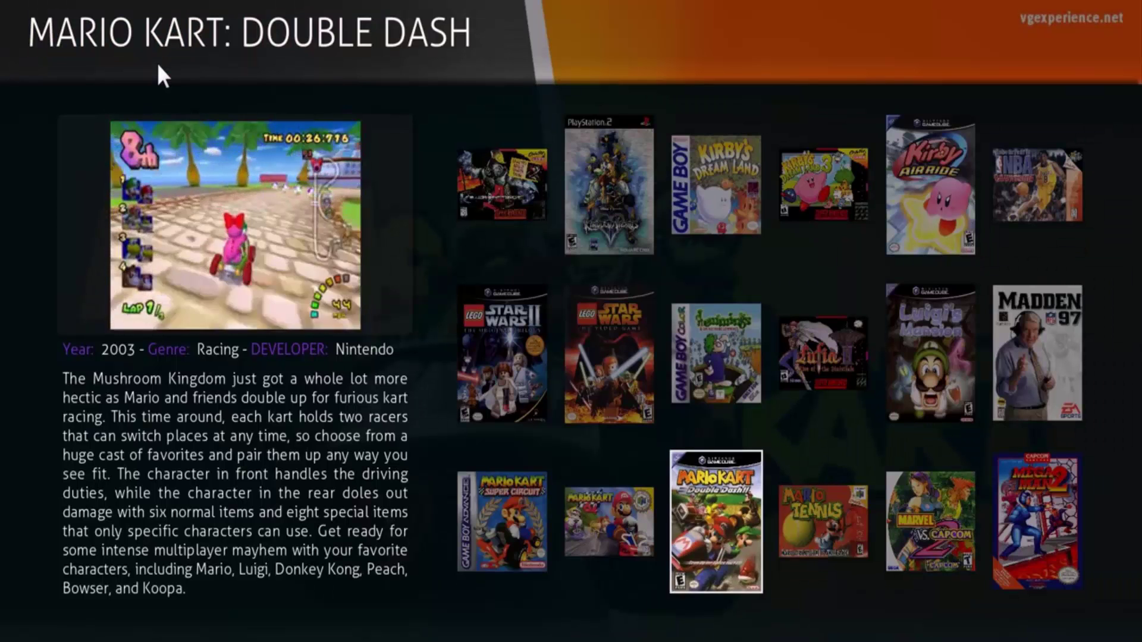
pyautogui.press('Down')
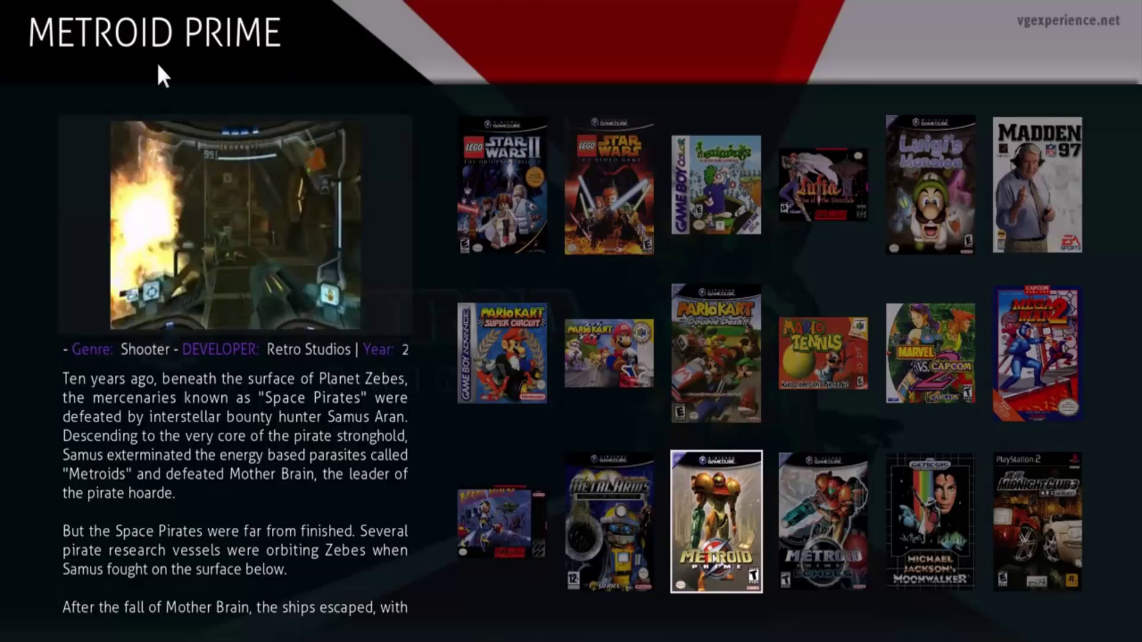
pyautogui.press('Left')
pyautogui.press('Left')
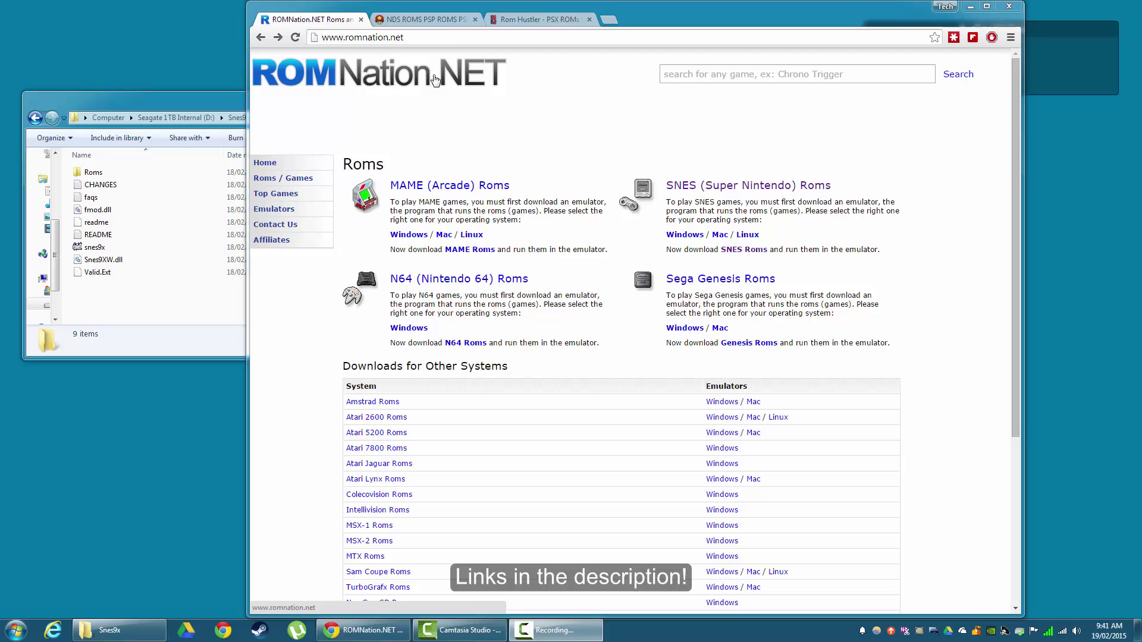
# - Look over the Emuparadise and Rom Hustler home pages in the browser and return to ROMNation.NET
pyautogui.click(437, 20)
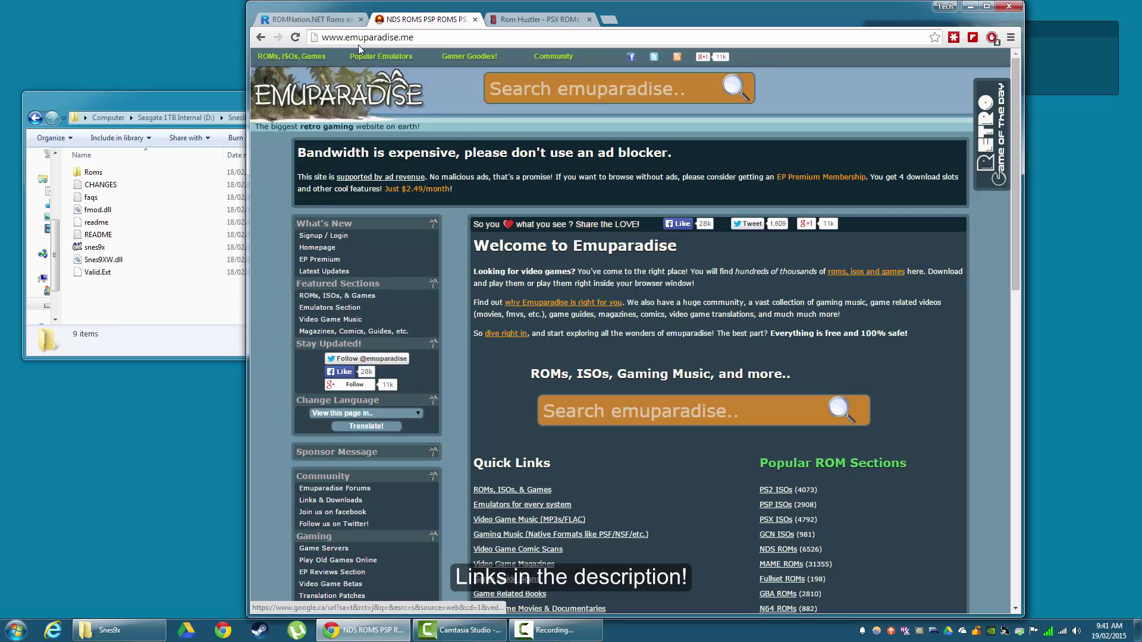
pyautogui.click(539, 19)
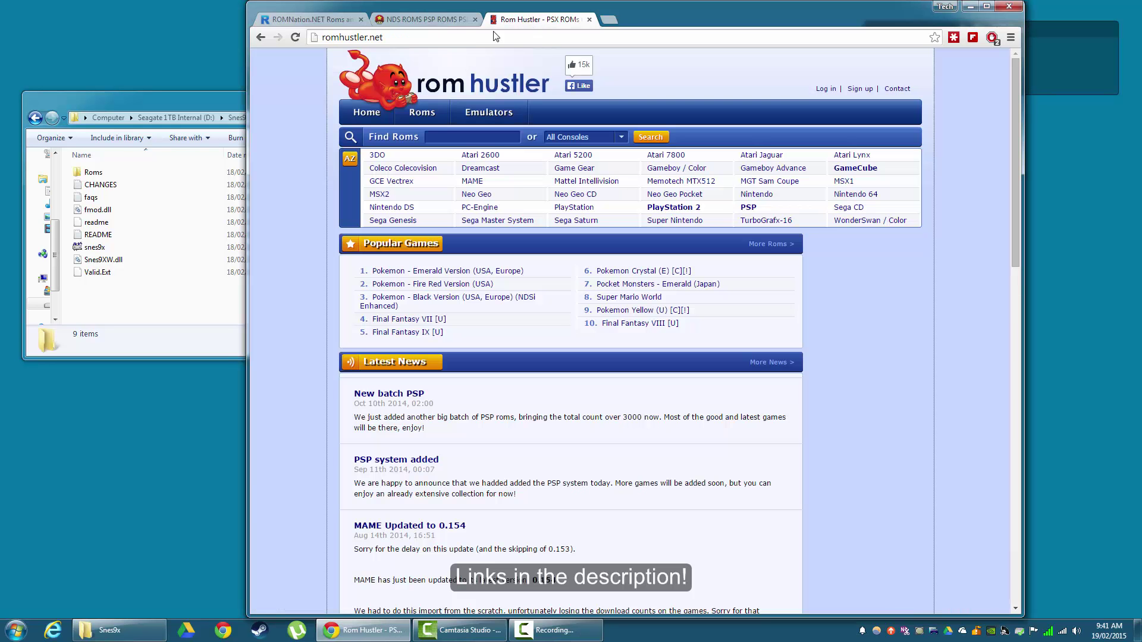
pyautogui.click(324, 21)
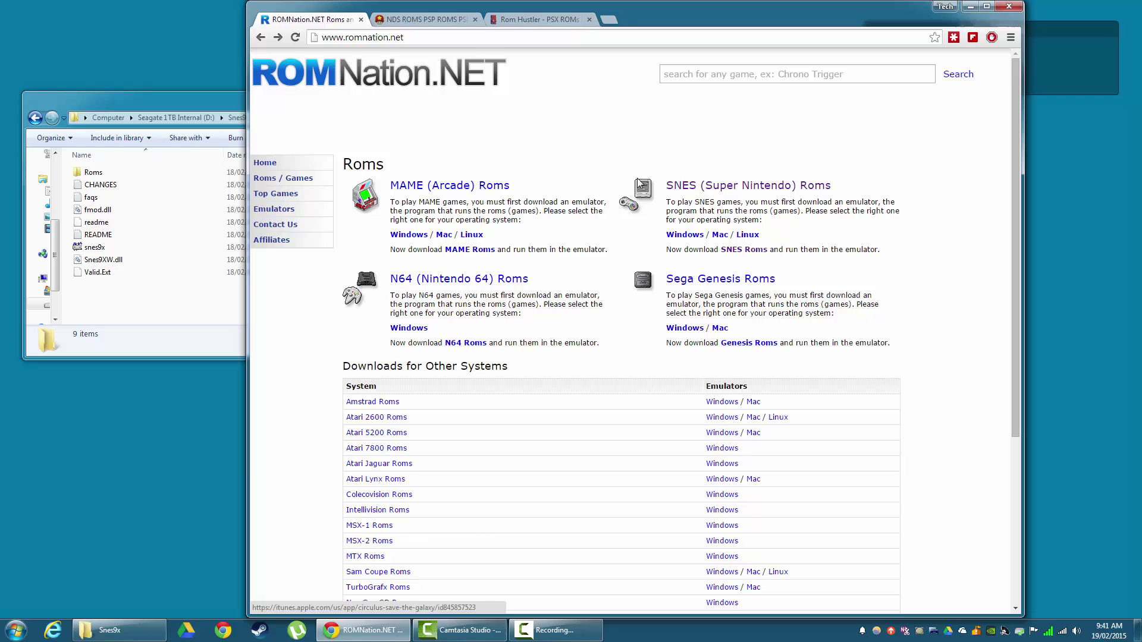
# - Open ROMNation's list of Nintendo SNES emulators and bring the Snes9x folder window to the front
pyautogui.click(274, 208)
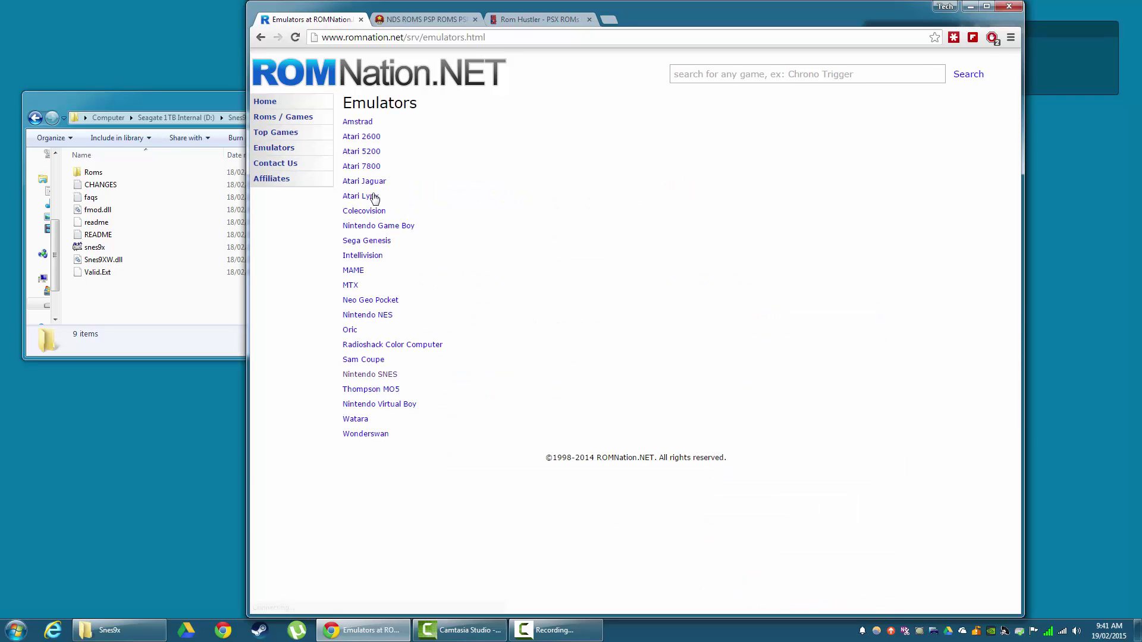
pyautogui.click(387, 376)
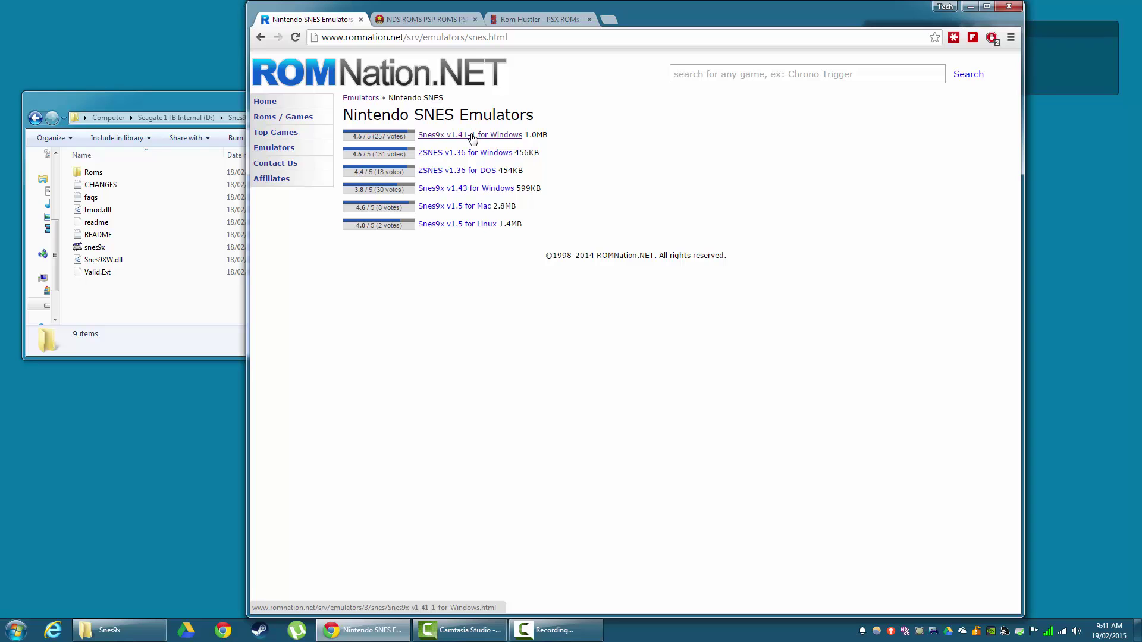
pyautogui.click(198, 105)
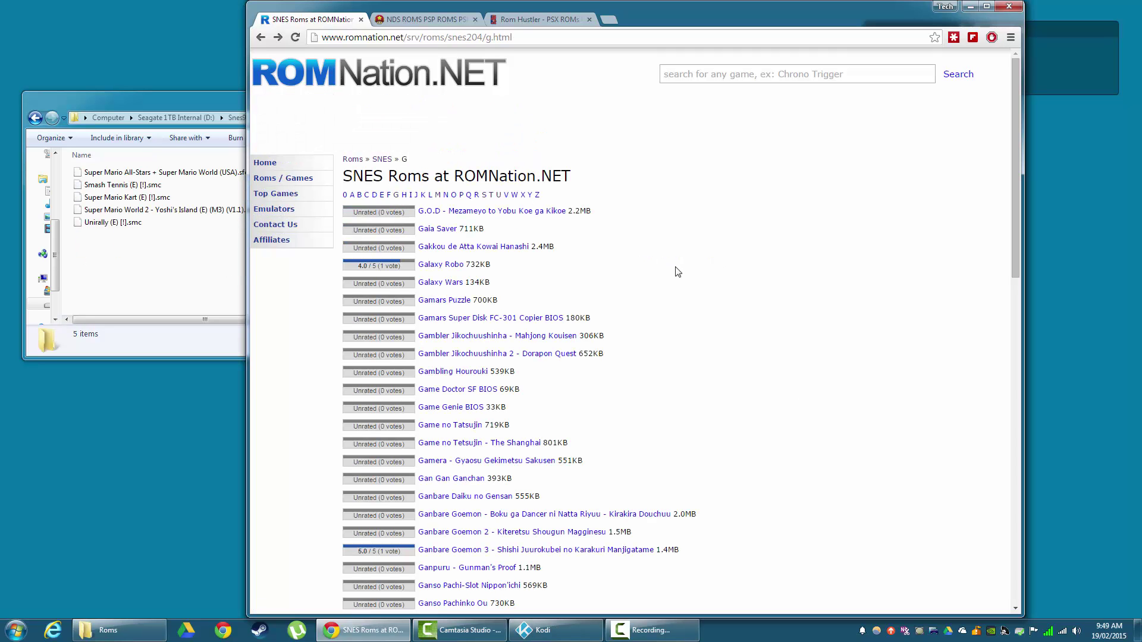
# - Open the S section of ROMNation's SNES ROMs and search the page for "super mar"
pyautogui.click(486, 197)
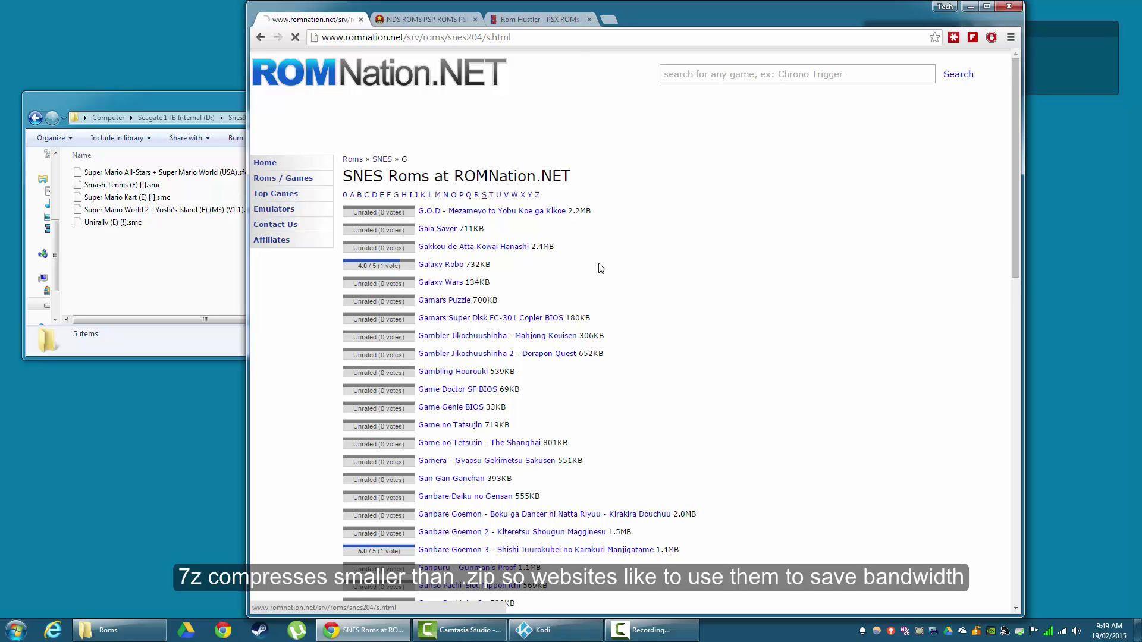
pyautogui.scroll(-15, 738, 333)
pyautogui.scroll(-18, 734, 354)
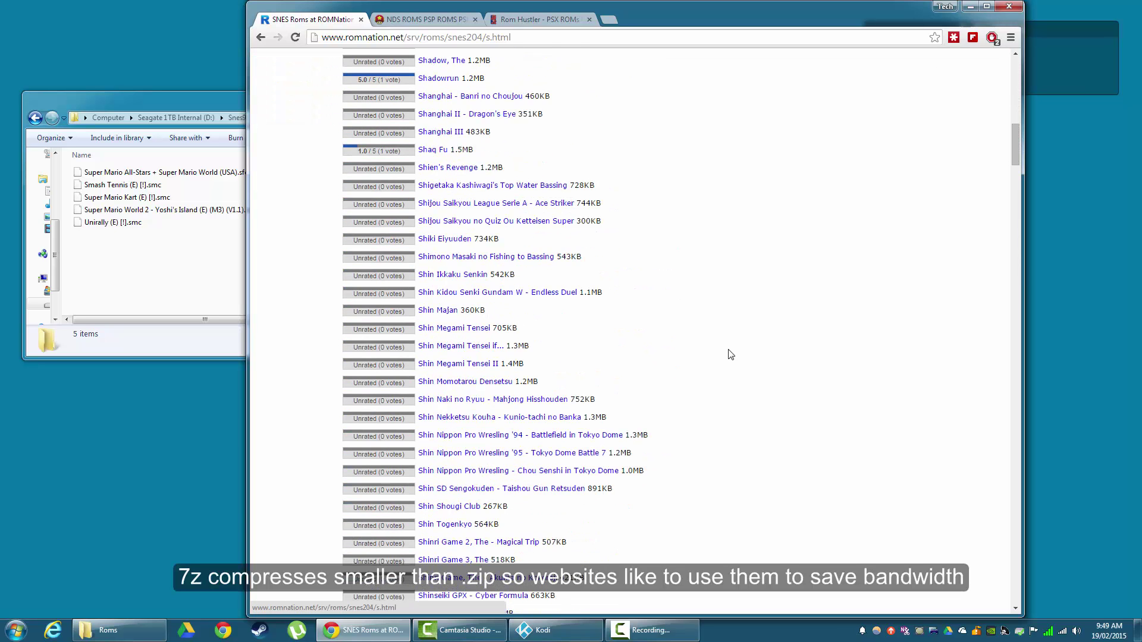
pyautogui.scroll(3, 728, 418)
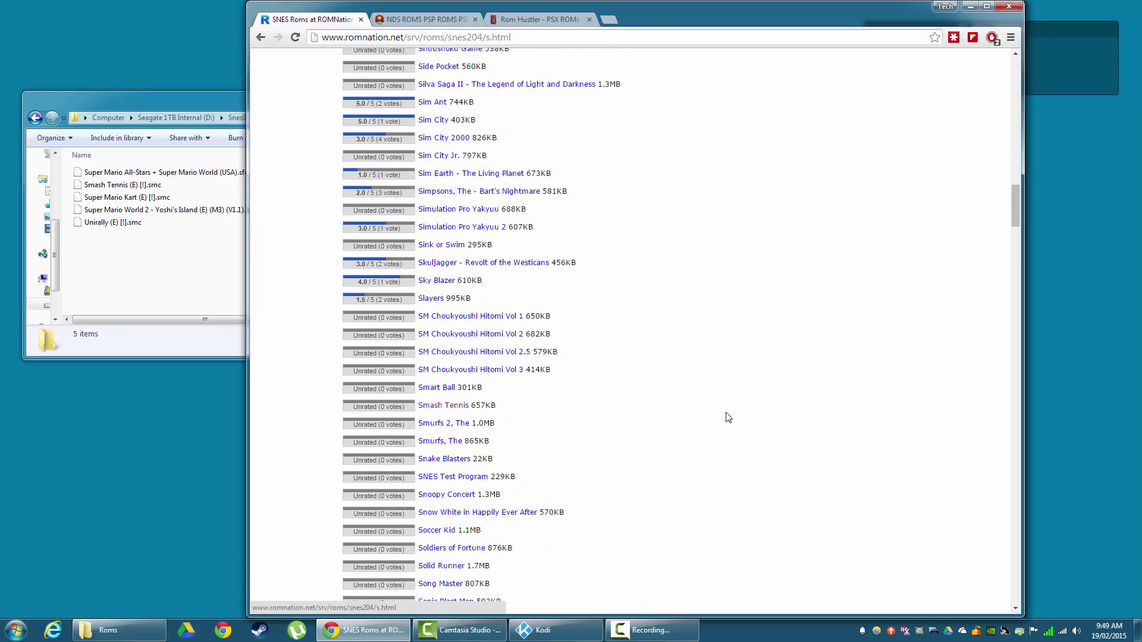
pyautogui.scroll(-6, 728, 418)
pyautogui.hotkey('ctrl', 'f')
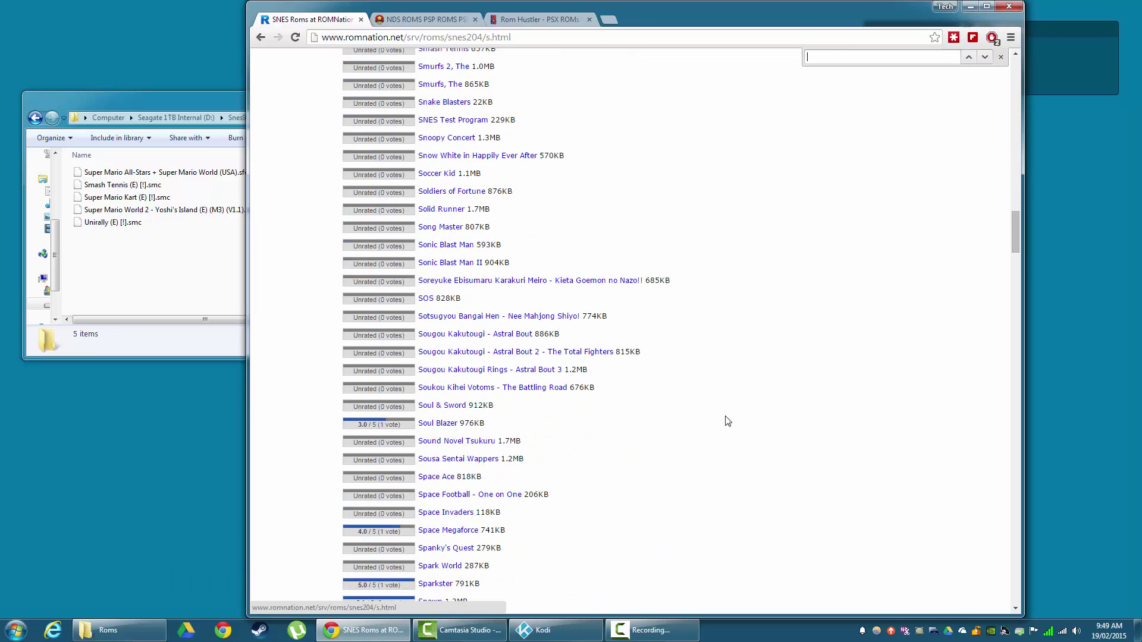
pyautogui.write('super mar')
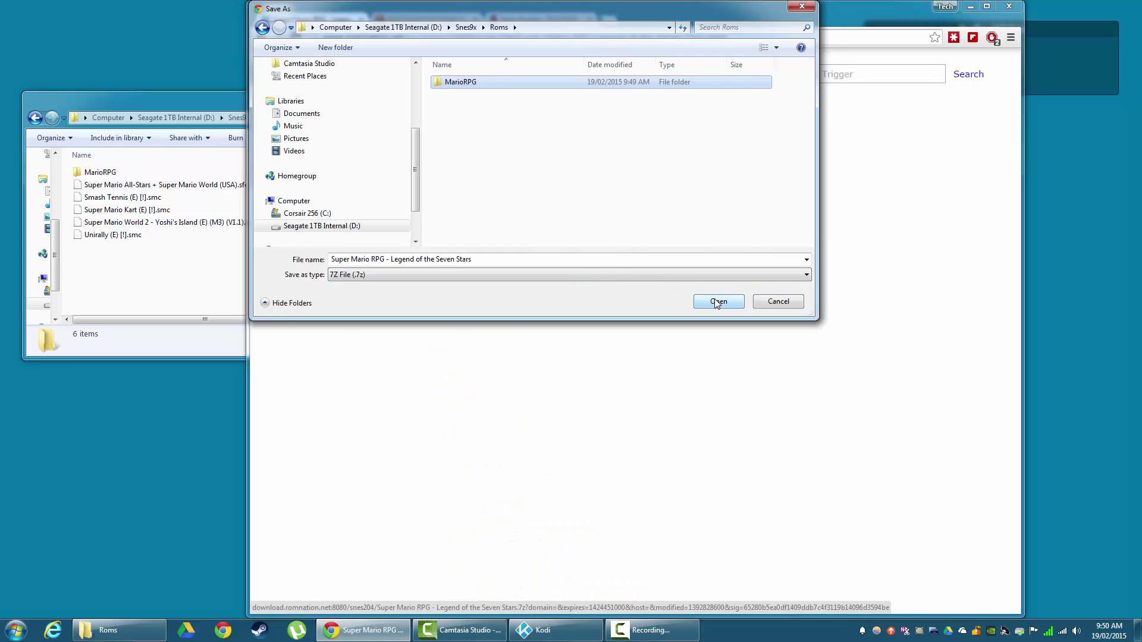
# - Save the Super Mario RPG - Legend of the Seven Stars archive into Roms\MarioRPG and open that folder in Windows Explorer
pyautogui.click(717, 302)
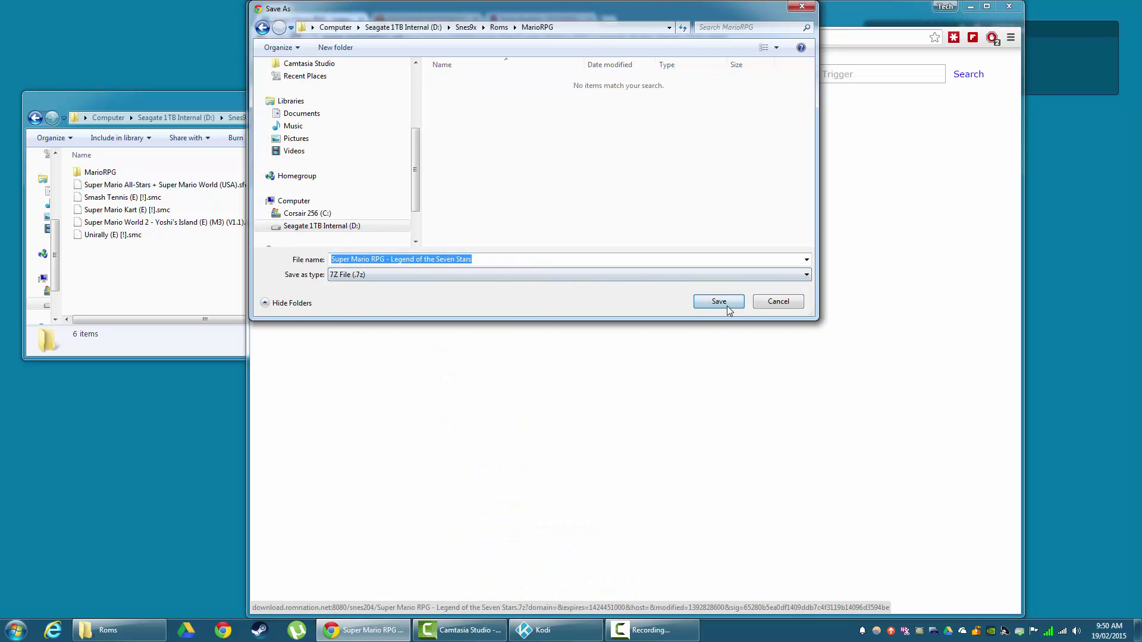
pyautogui.click(727, 307)
pyautogui.doubleClick(107, 172)
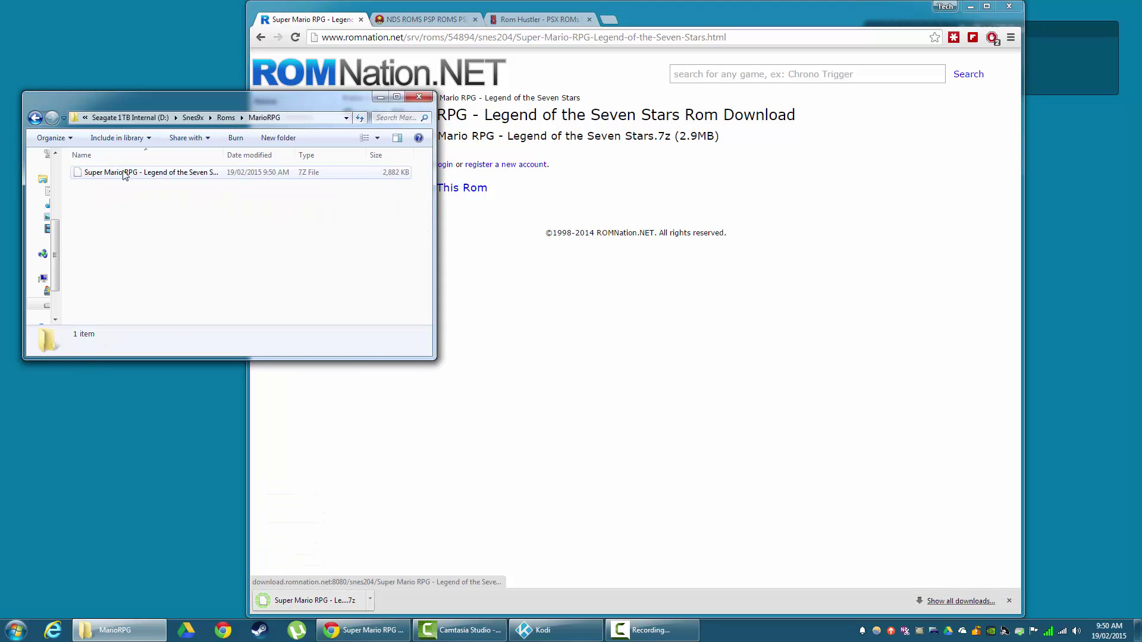
# - Adjust the folder's Name column so it is just wide enough for the full archive file name
pyautogui.doubleClick(224, 155)
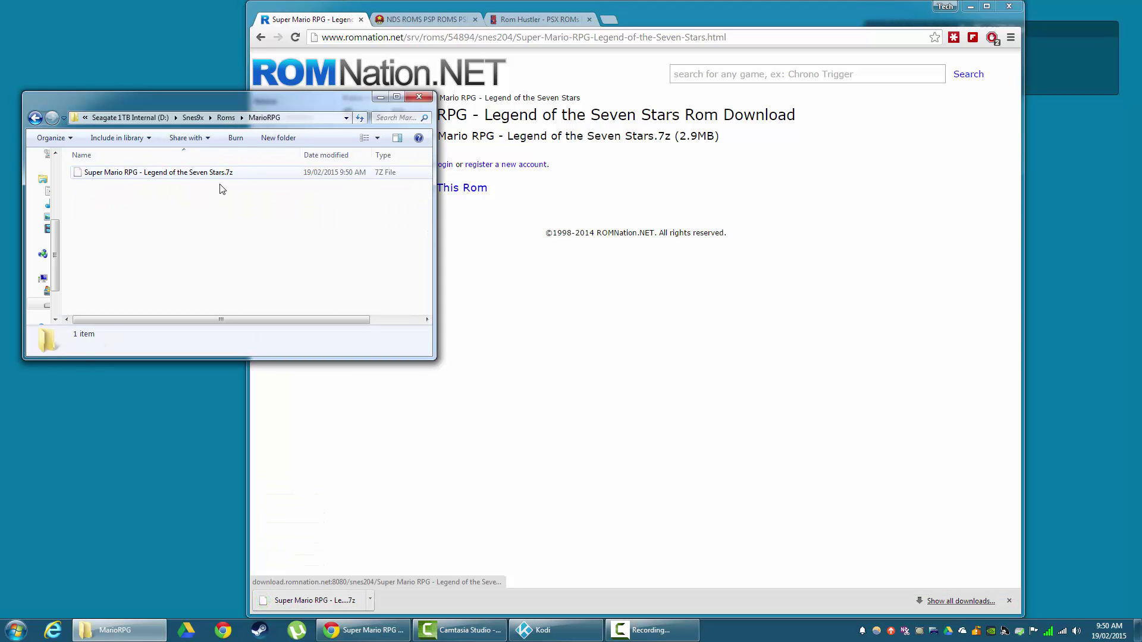
pyautogui.click(296, 156)
pyautogui.click(299, 154)
pyautogui.moveTo(299, 155); pyautogui.dragTo(267, 155)
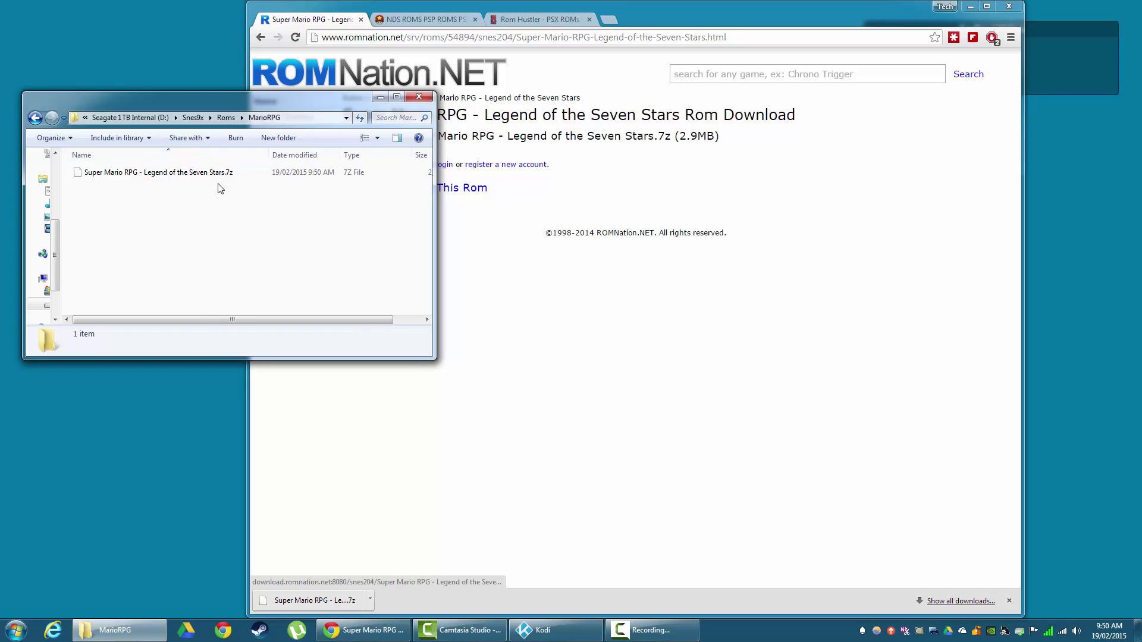
# - Extract the Super Mario RPG - Legend of the Seven Stars.7z archive directly into the MarioRPG folder with 7-Zip
pyautogui.click(233, 173)
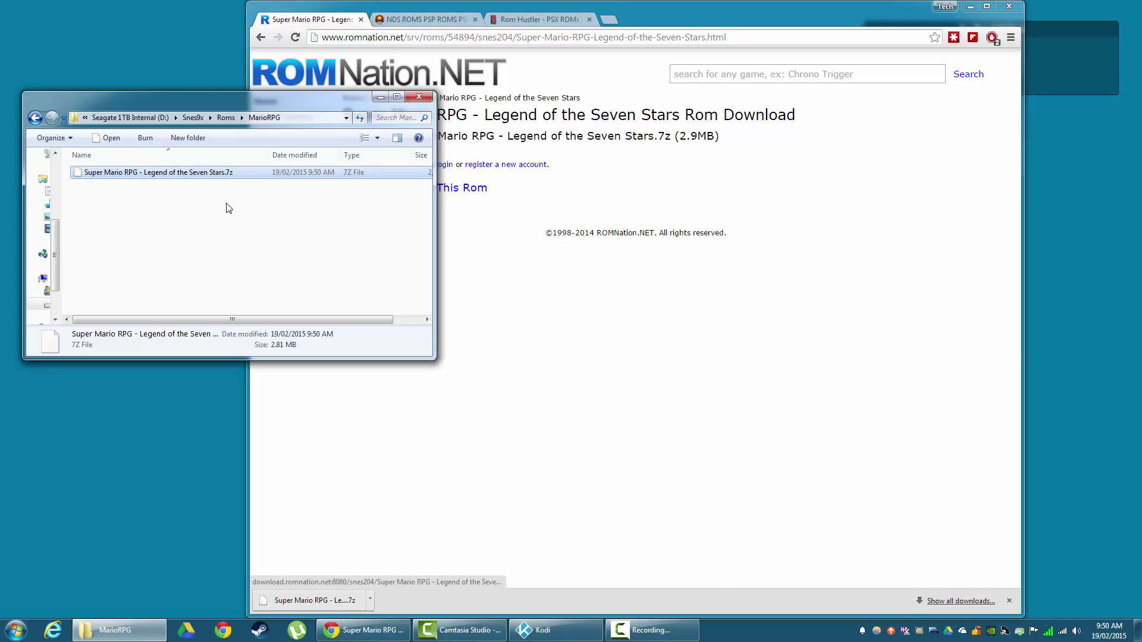
pyautogui.rightClick(178, 169)
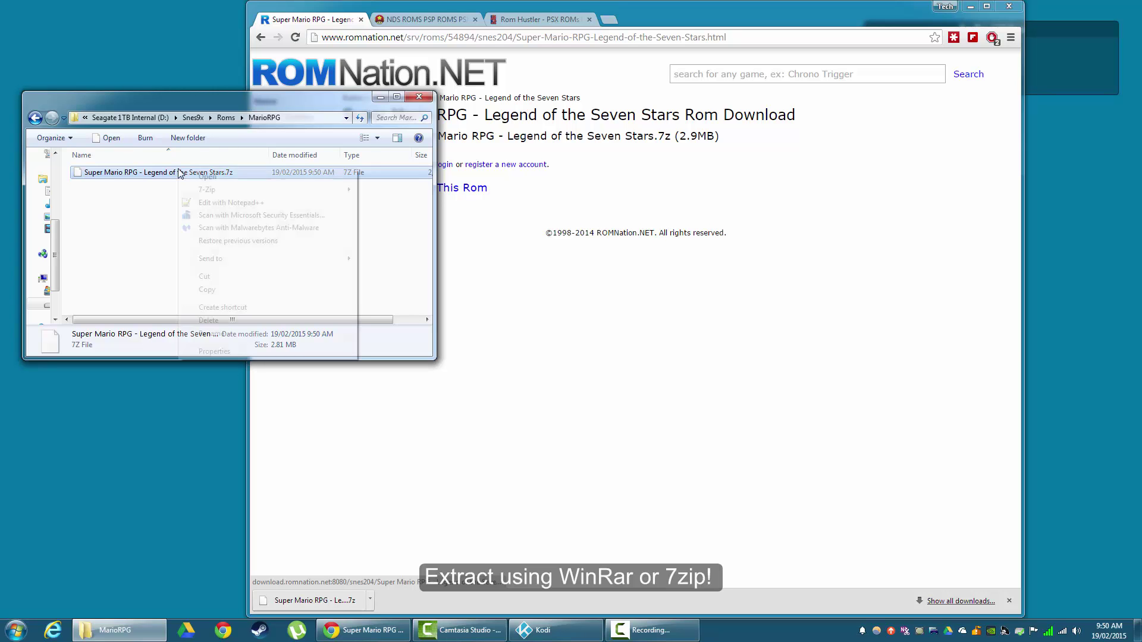
pyautogui.click(153, 186)
pyautogui.rightClick(149, 176)
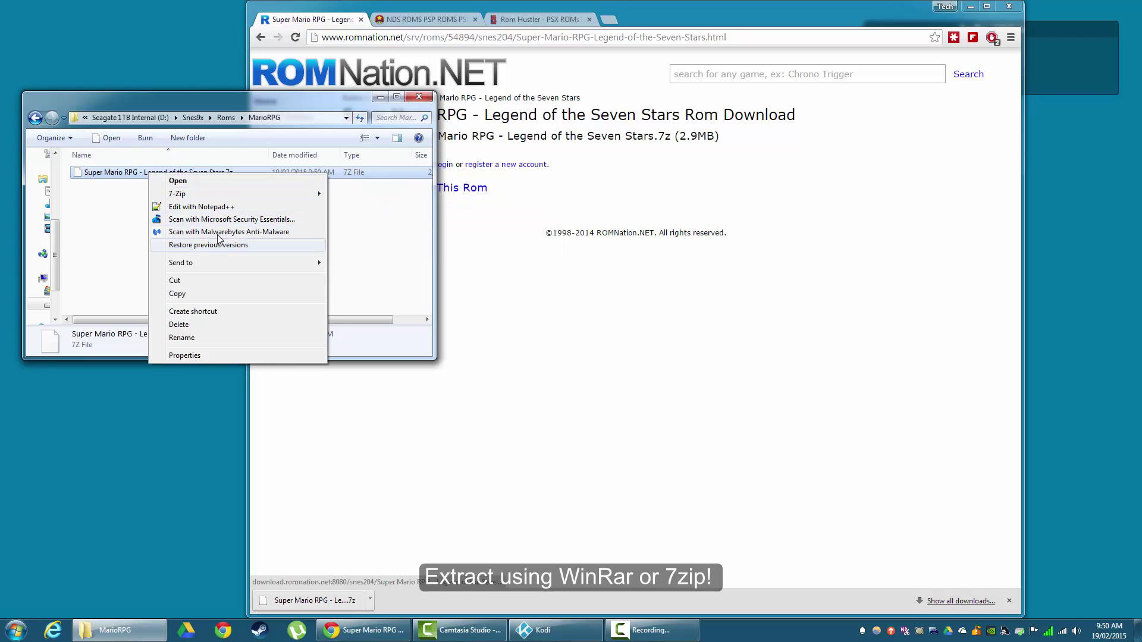
pyautogui.moveTo(229, 194)
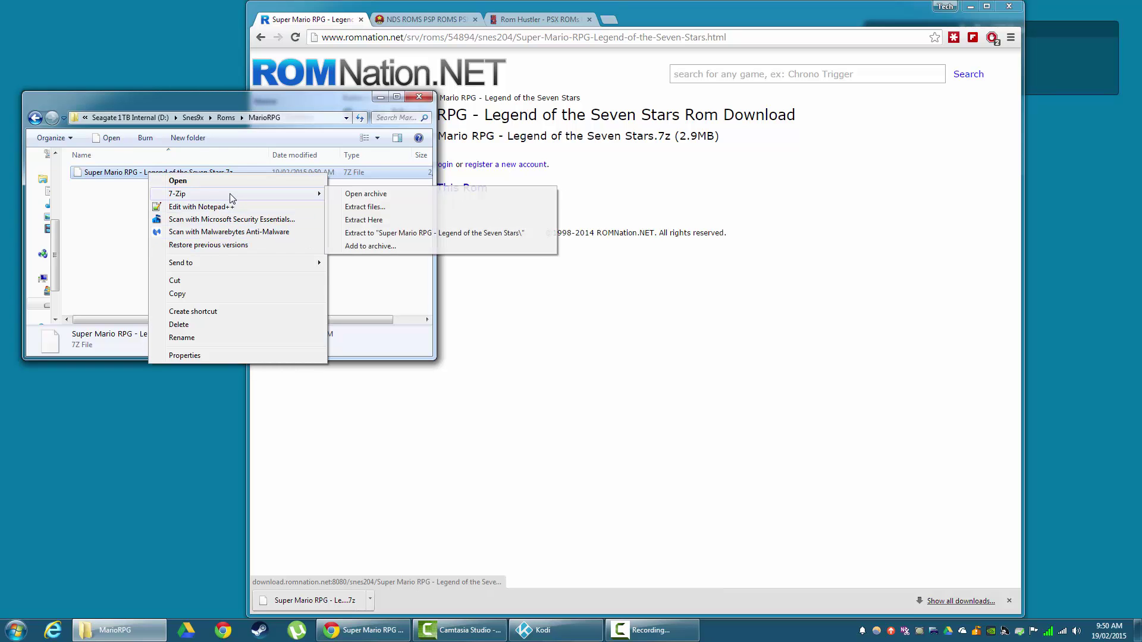
pyautogui.click(375, 223)
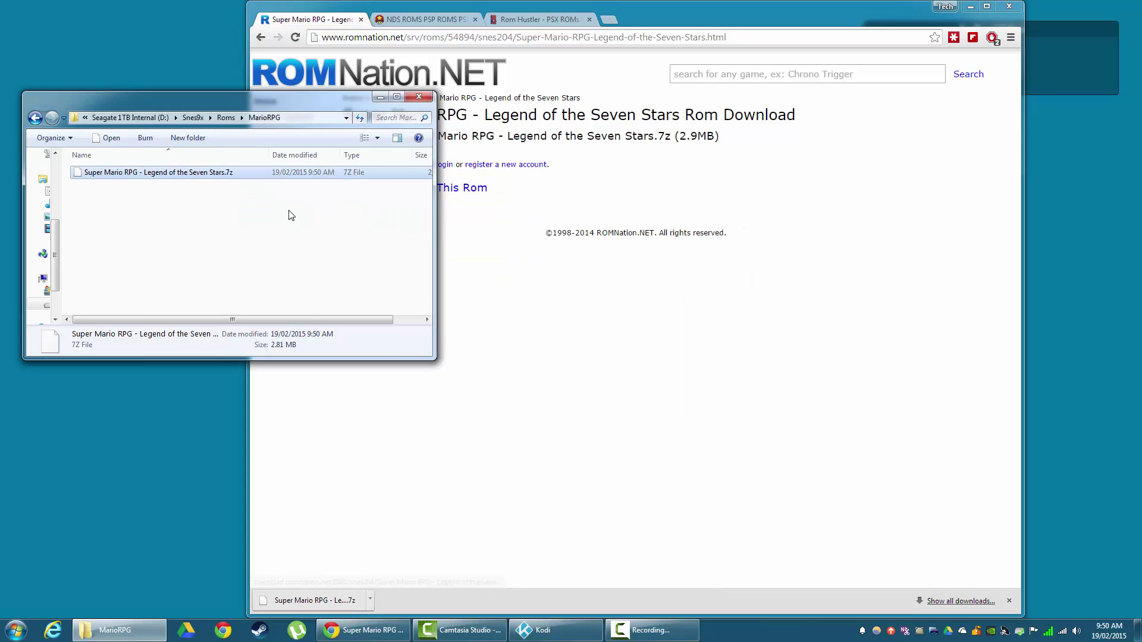
# - Select the (U) [!].smc ROM, then enlarge the folder window and widen the Name column to fit the full file names
pyautogui.click(283, 185)
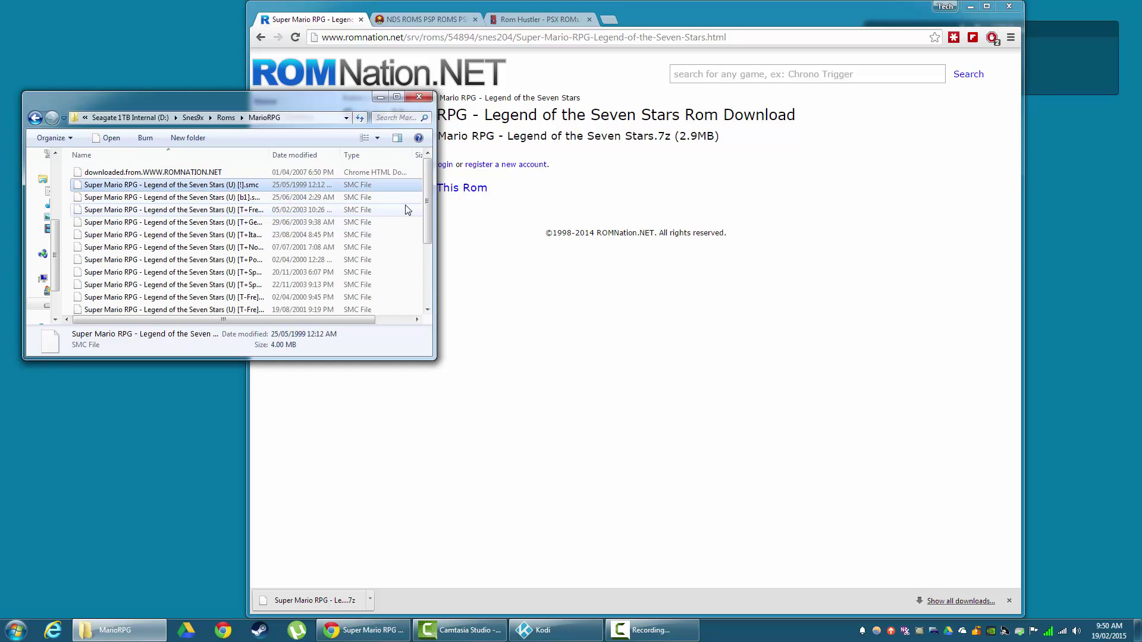
pyautogui.moveTo(435, 199); pyautogui.dragTo(521, 201)
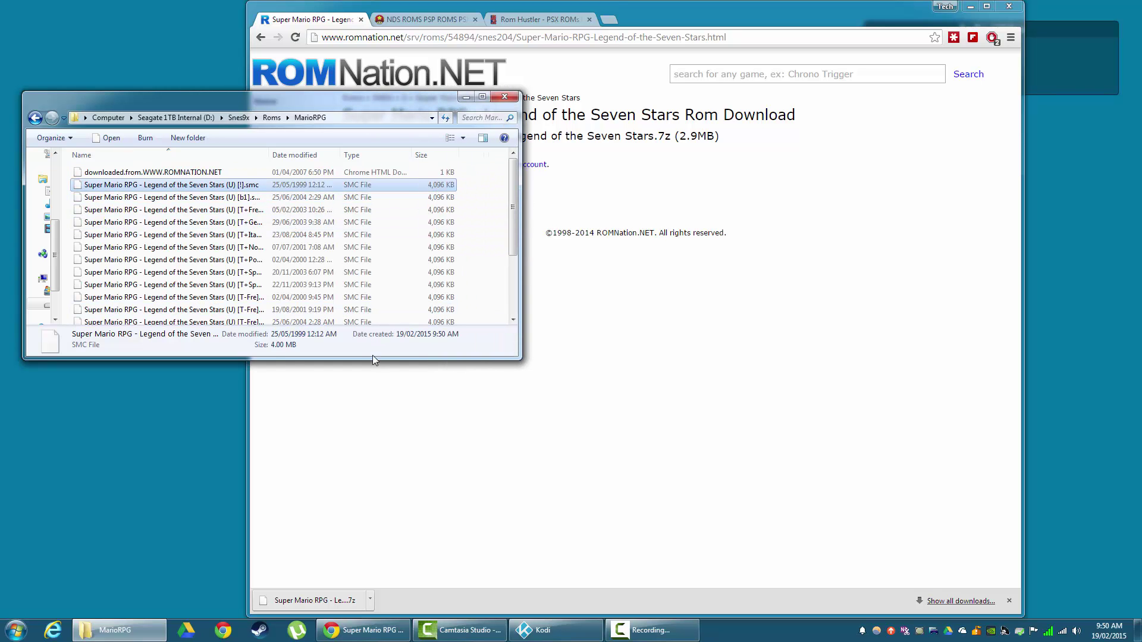
pyautogui.moveTo(373, 358); pyautogui.dragTo(376, 538)
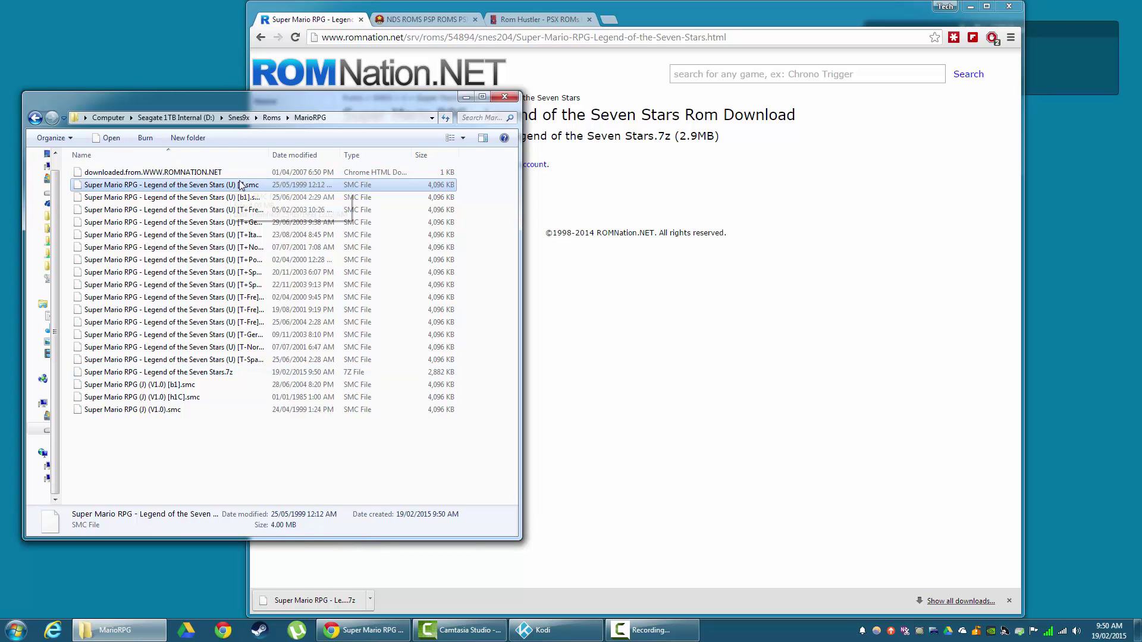
pyautogui.moveTo(269, 154); pyautogui.dragTo(344, 154)
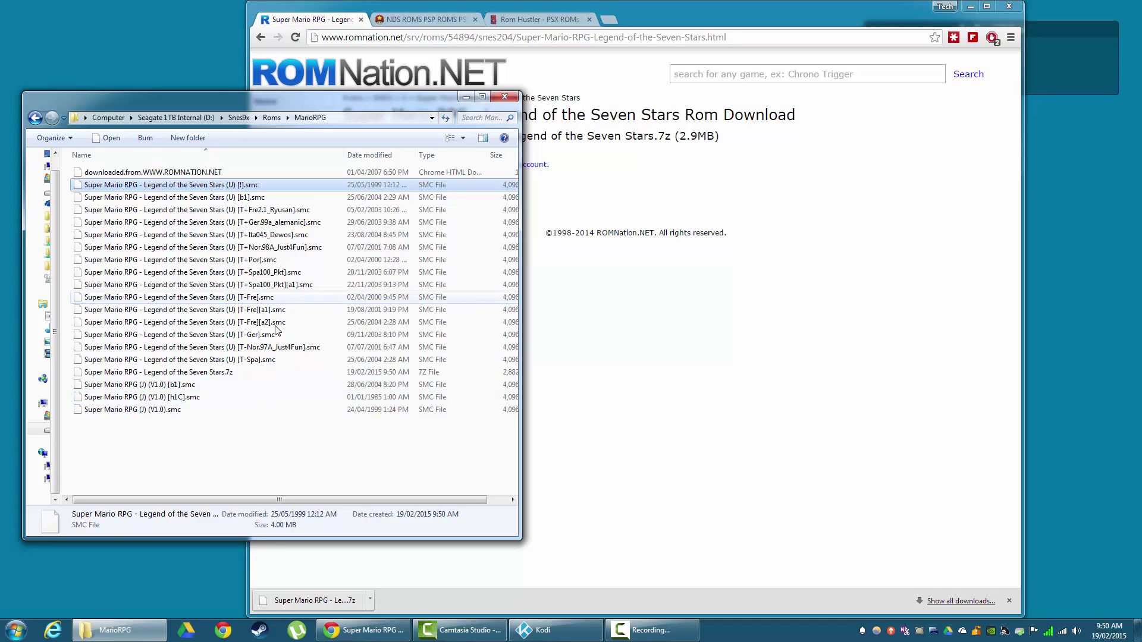
# - Delete everything in the MarioRPG folder except the Super Mario RPG - Legend of the Seven Stars (U) [!].smc ROM
pyautogui.moveTo(268, 422); pyautogui.dragTo(206, 215)
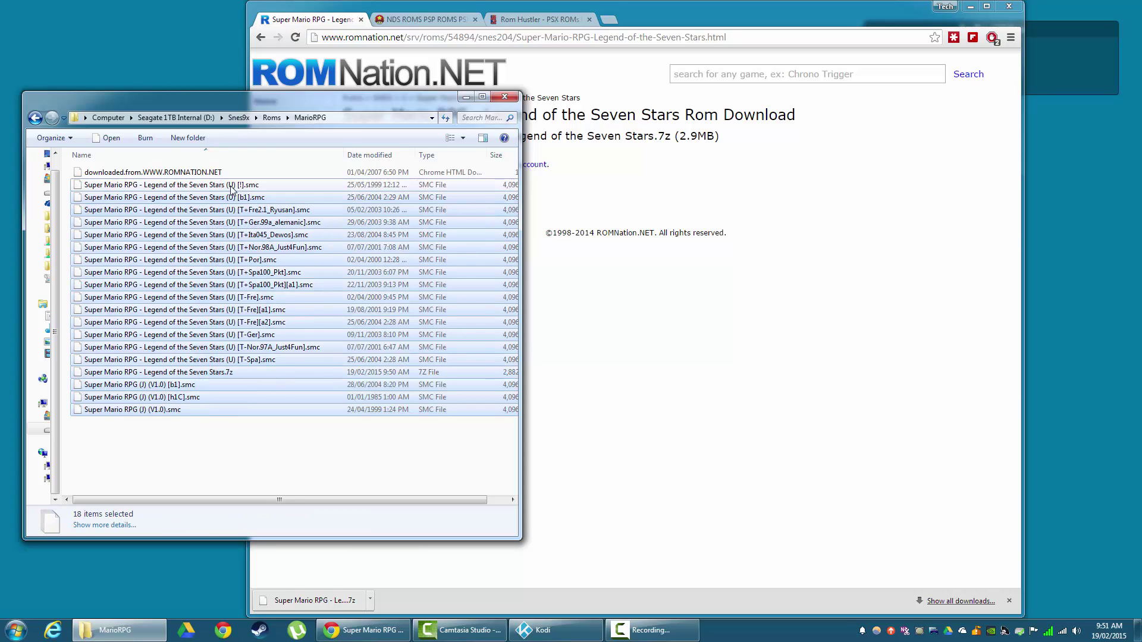
pyautogui.keyDown('ctrl'); pyautogui.click(178, 174); pyautogui.keyUp('ctrl')
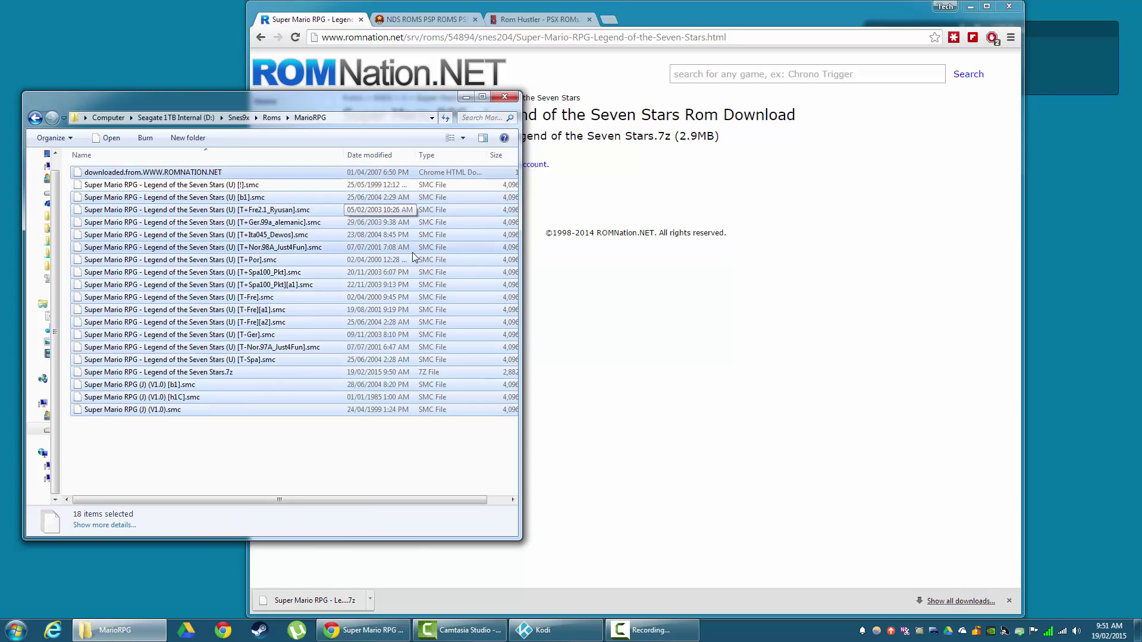
pyautogui.press('Delete')
pyautogui.press('Return')
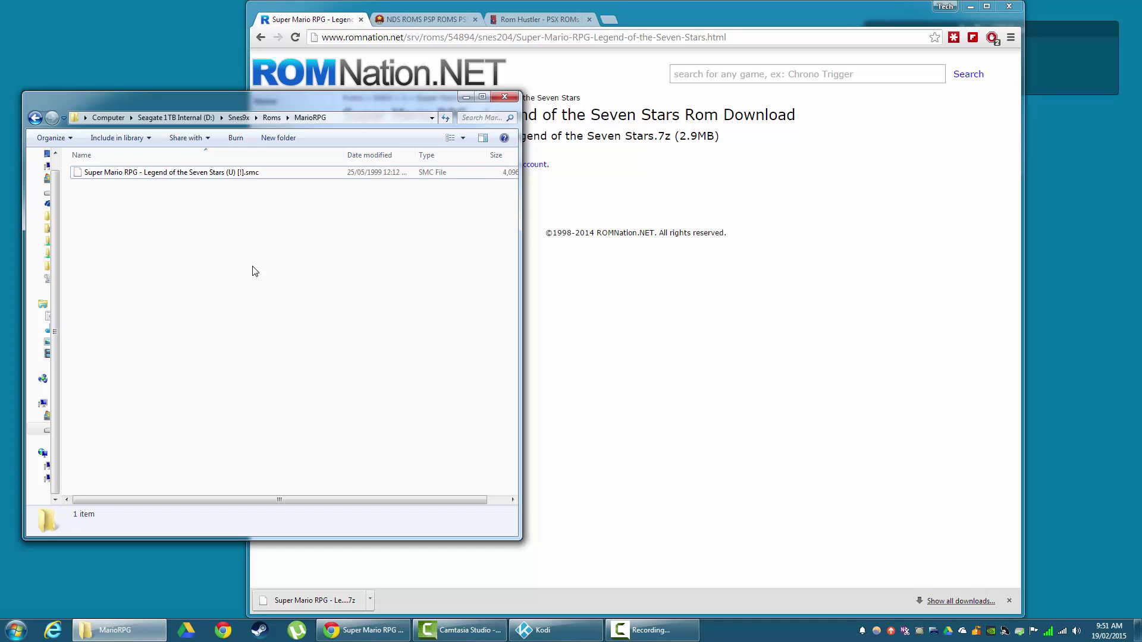
# - Switch to Kodi, make it full screen, and open its file manager
pyautogui.click(547, 630)
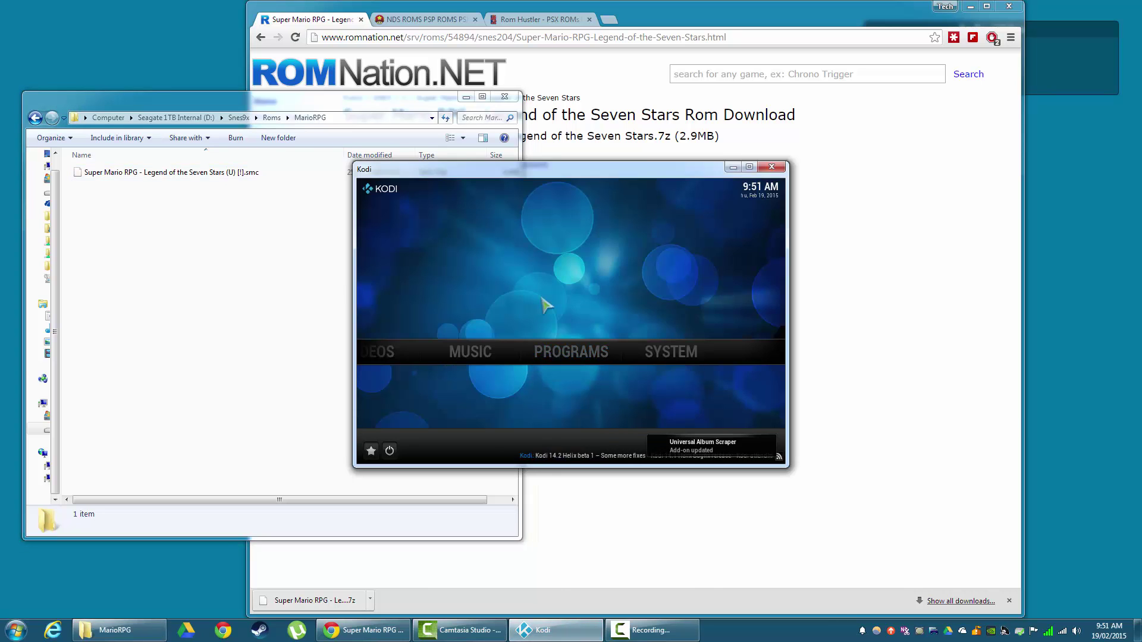
pyautogui.press('\\')
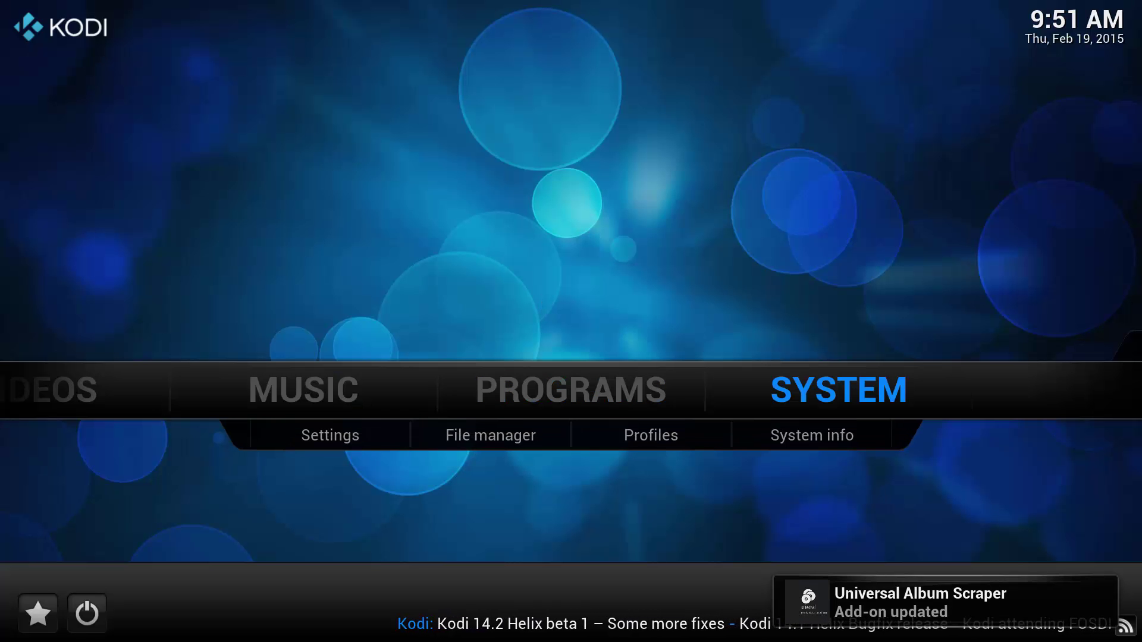
pyautogui.press('Down')
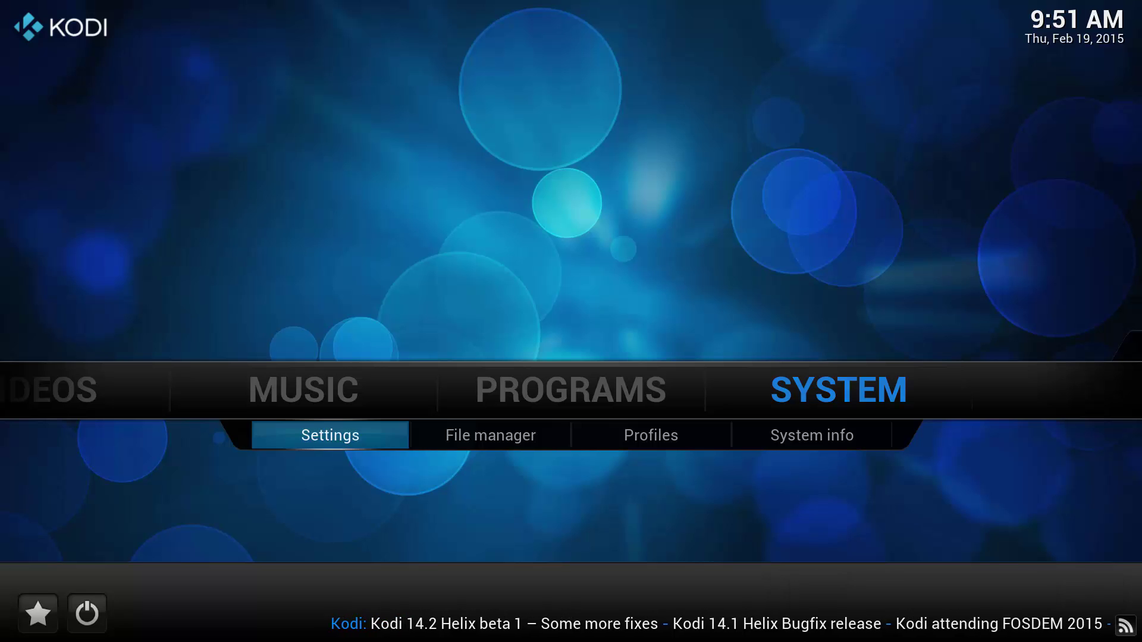
pyautogui.press('Right')
pyautogui.press('Return')
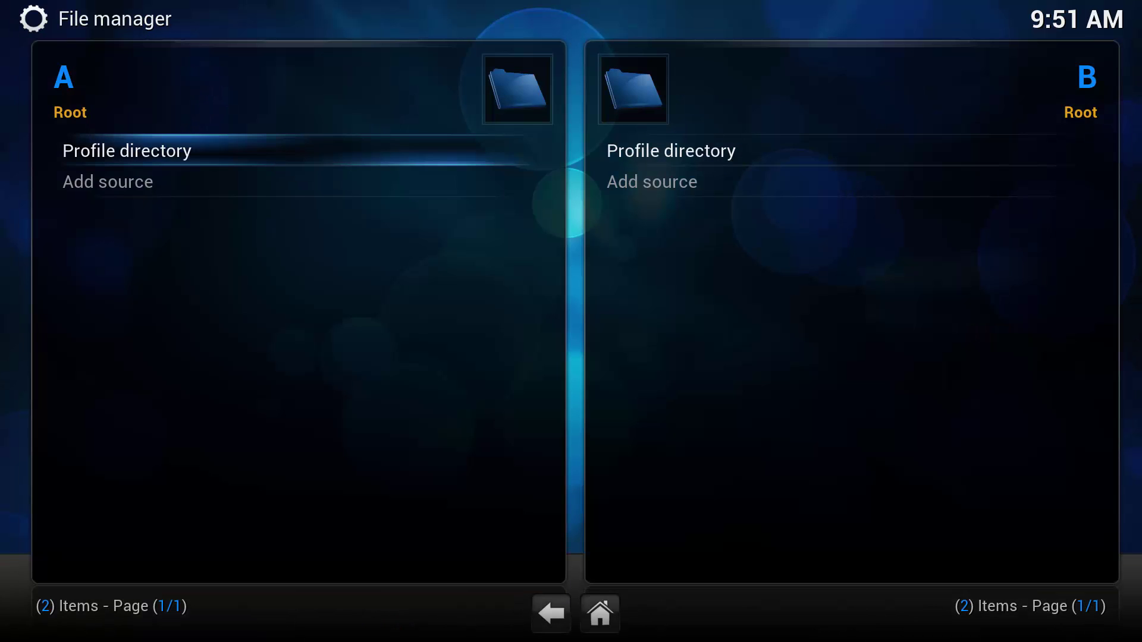
# - Add a new file source and browse to the D:\Snes9x folder as its path
pyautogui.press('Down')
pyautogui.press('Return')
pyautogui.press('Right')
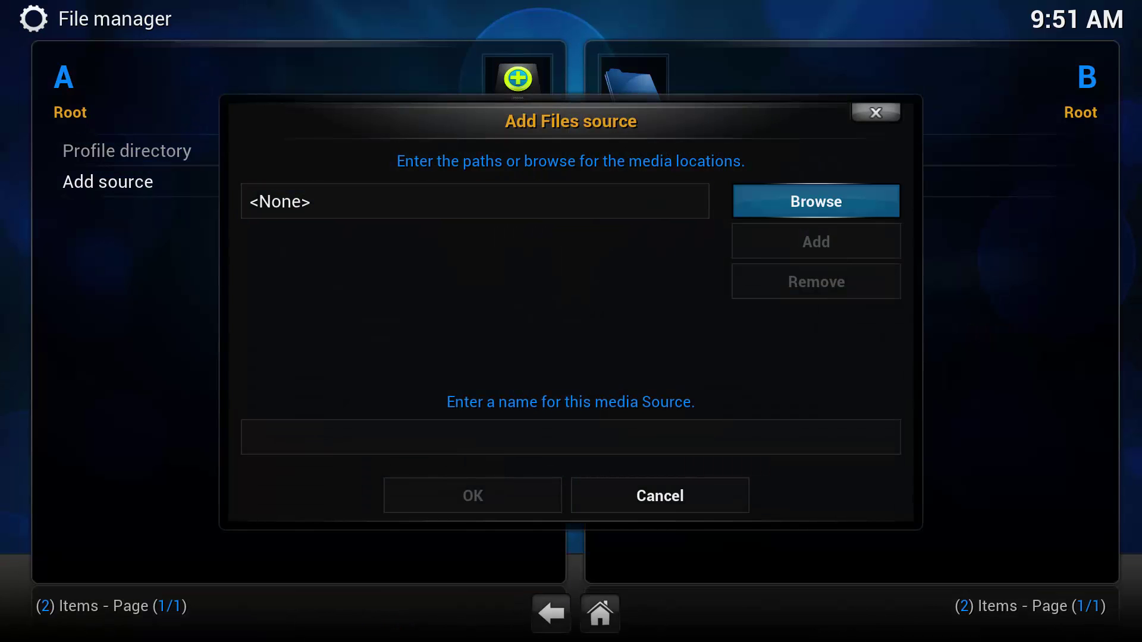
pyautogui.press('Return')
pyautogui.press('Down')
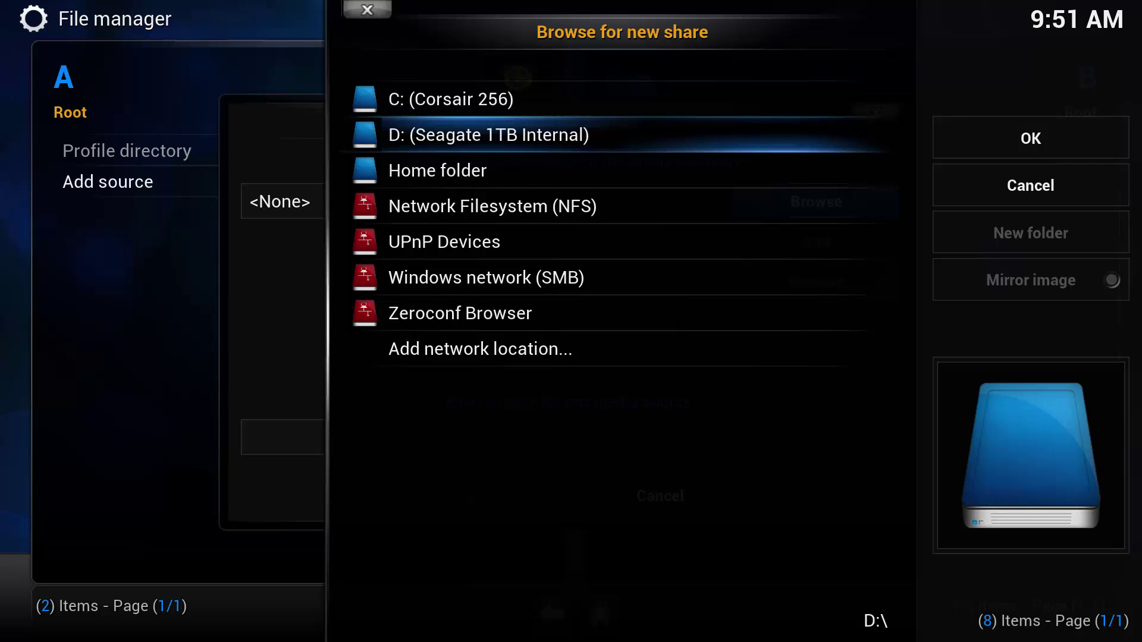
pyautogui.press('Return')
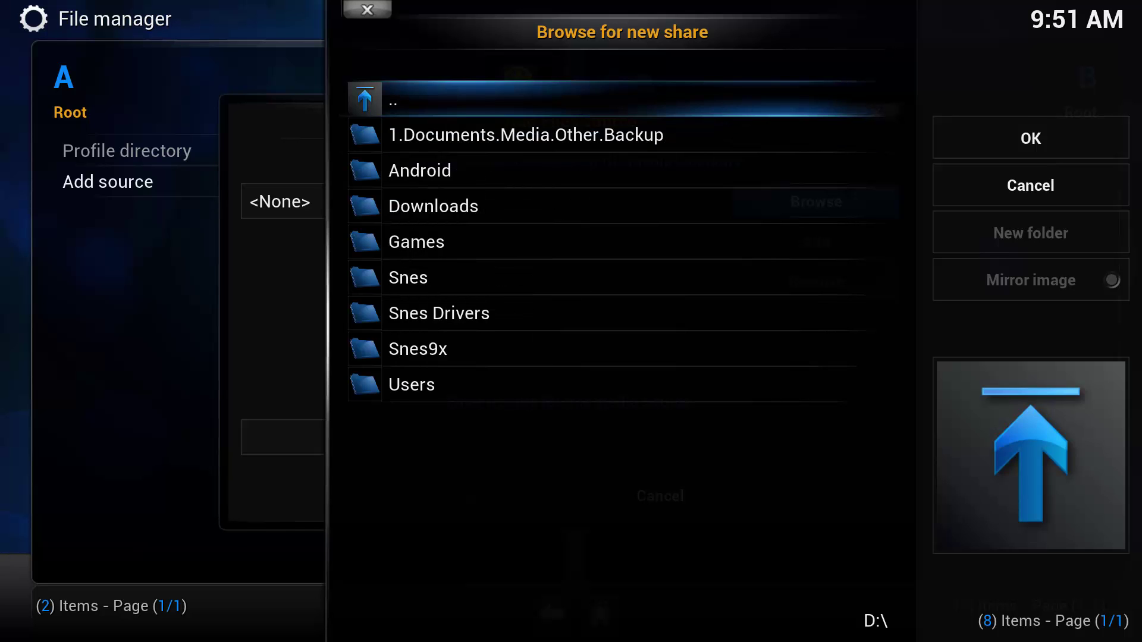
pyautogui.press('Up')
pyautogui.press('Up')
pyautogui.press('Return')
pyautogui.press('Right')
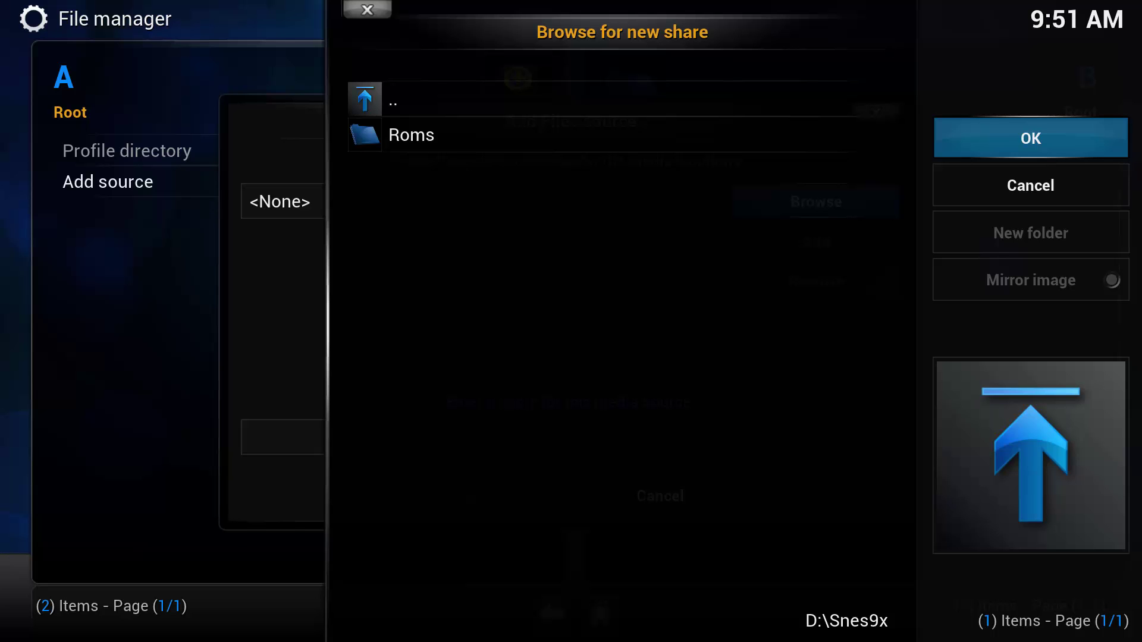
pyautogui.press('Return')
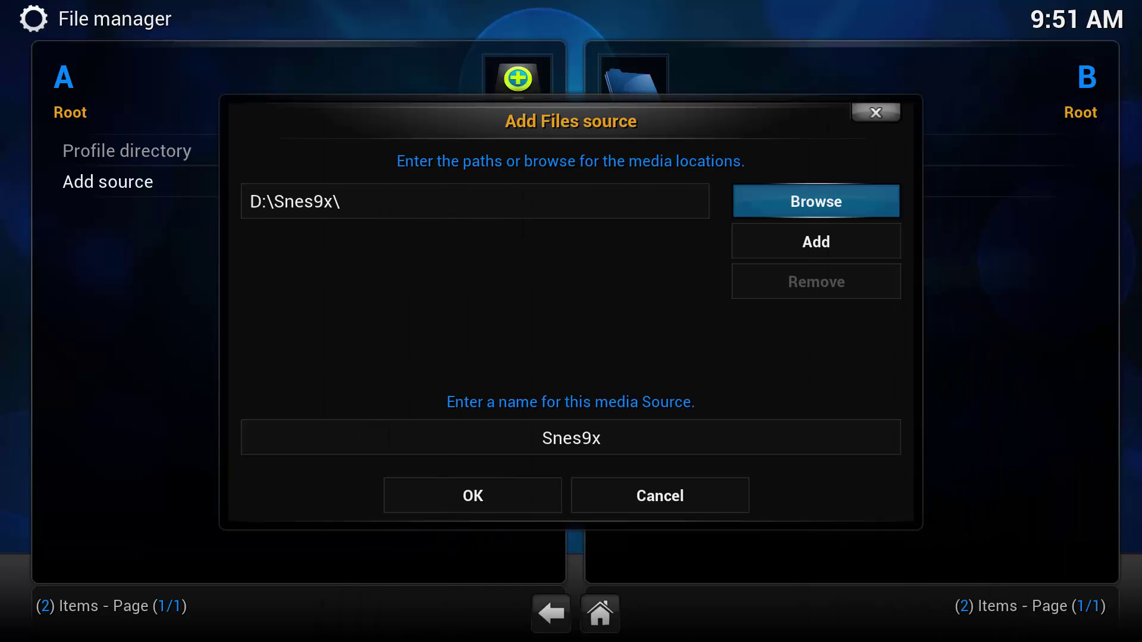
# - Save the source under the name Snes9x and return to the home screen
pyautogui.press('Left')
pyautogui.press('Down')
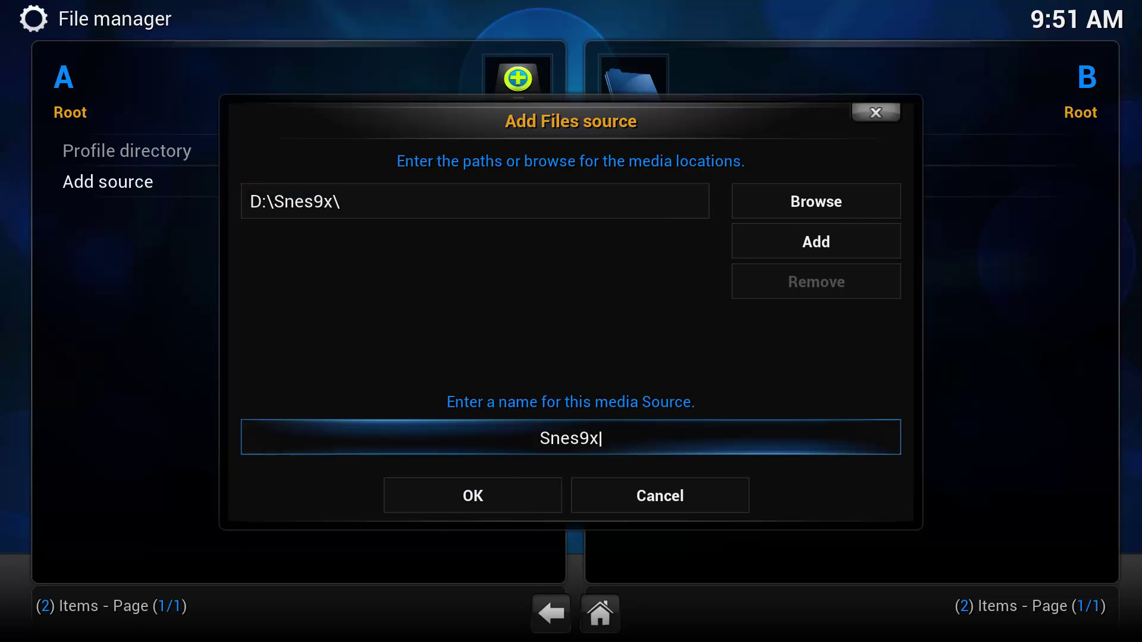
pyautogui.press('Down')
pyautogui.press('Return')
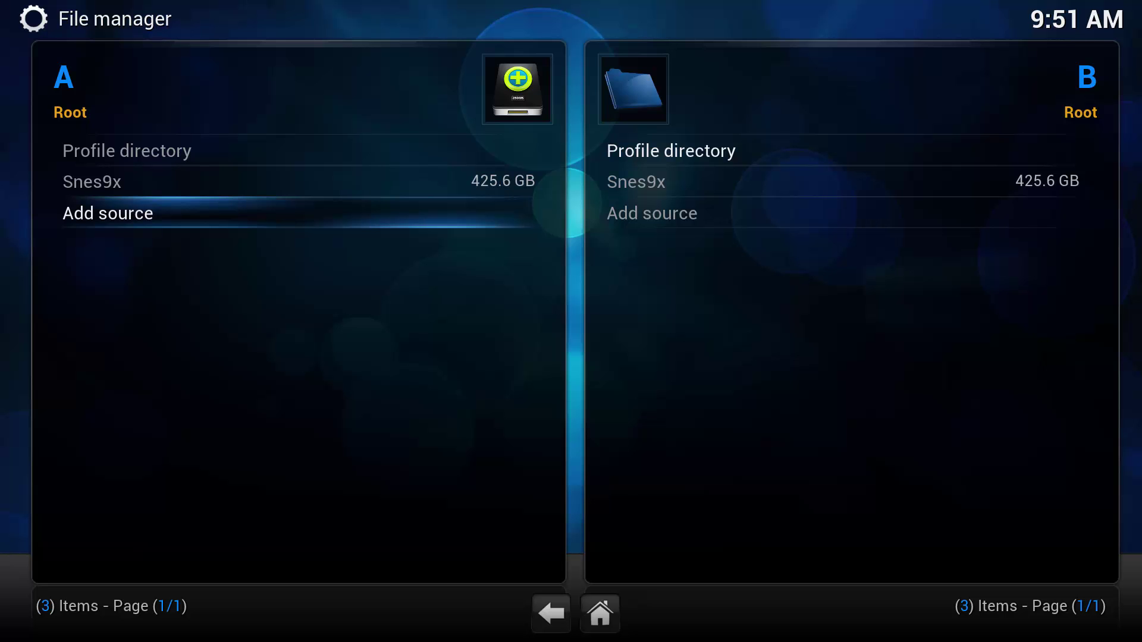
pyautogui.press('Escape')
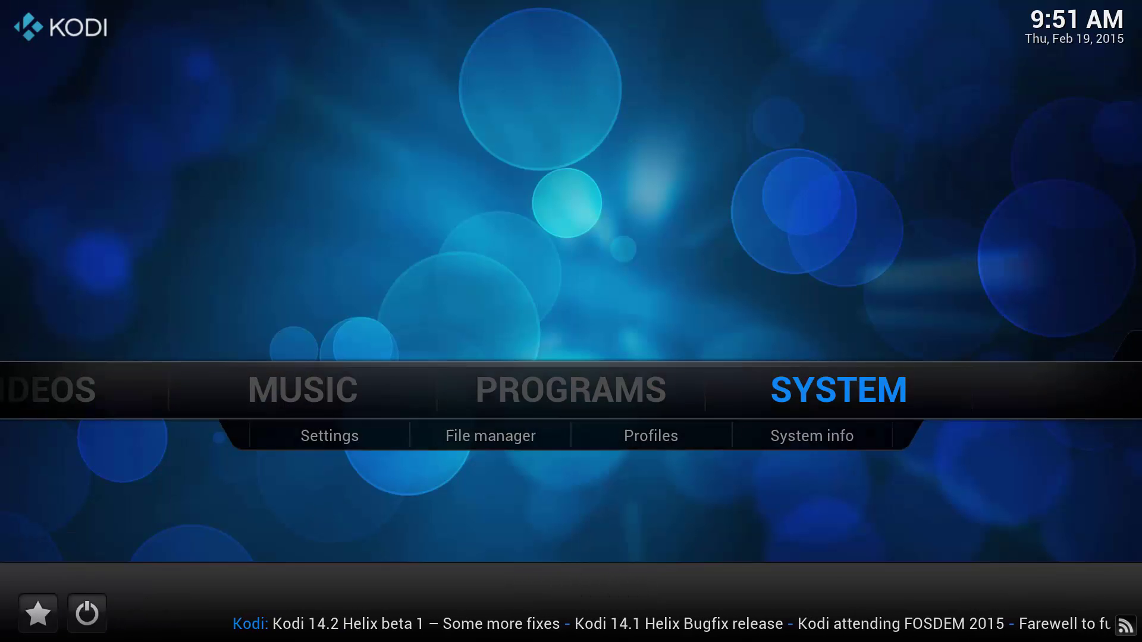
# - Open the add-ons settings and search the add-ons for "rom collection"
pyautogui.press('Return')
pyautogui.press('Up')
pyautogui.press('Up')
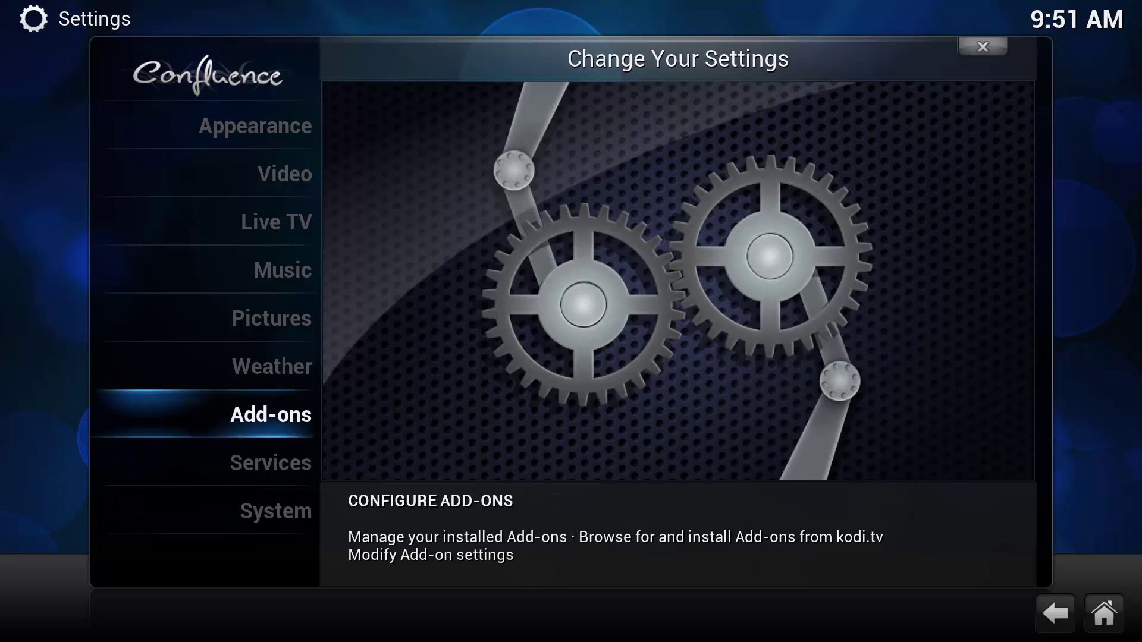
pyautogui.press('Return')
pyautogui.press('Return')
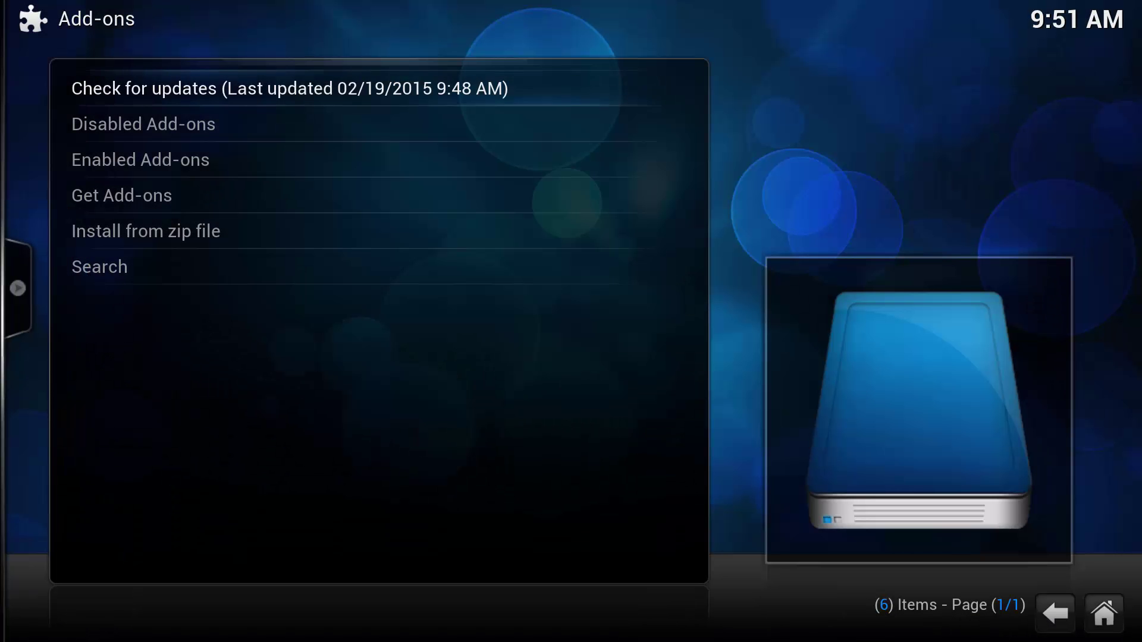
pyautogui.press('Up')
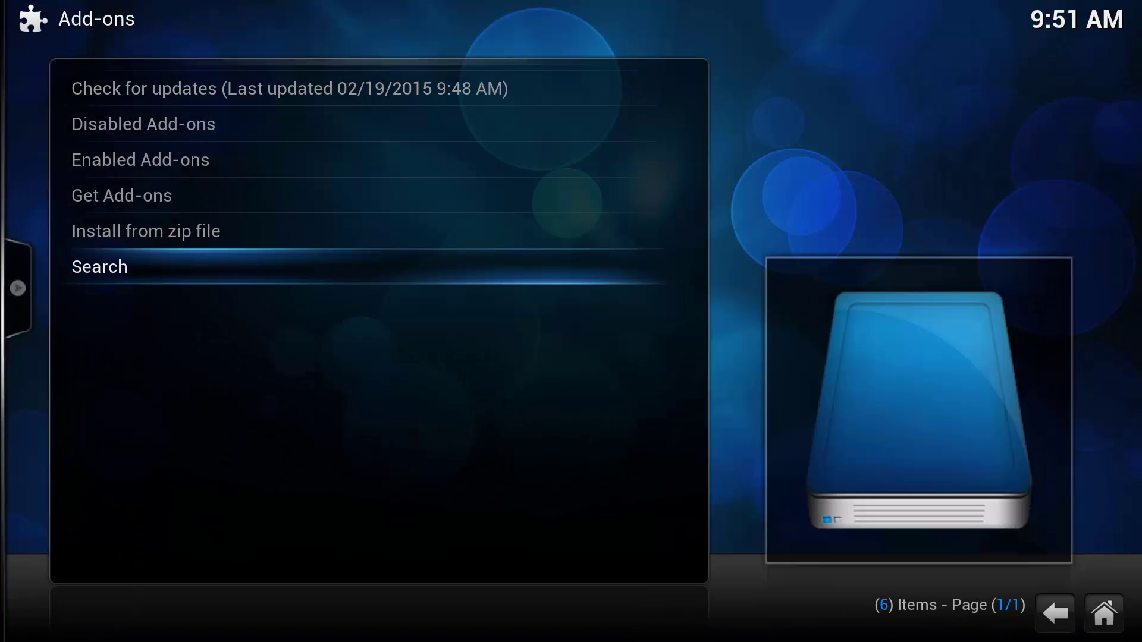
pyautogui.press('Return')
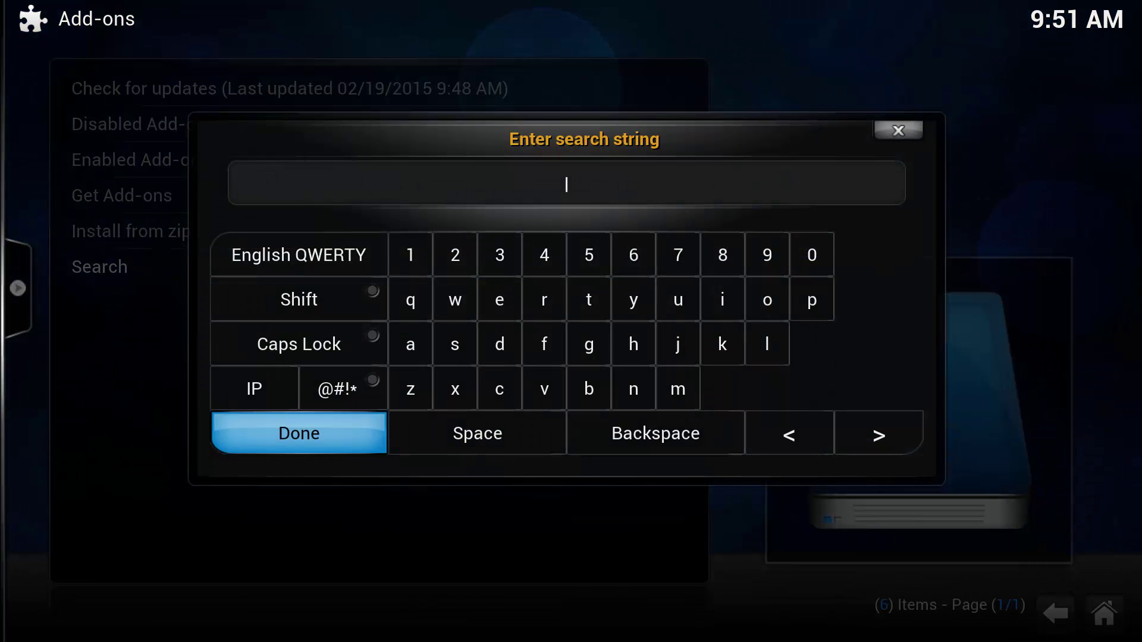
pyautogui.write('rom collection')
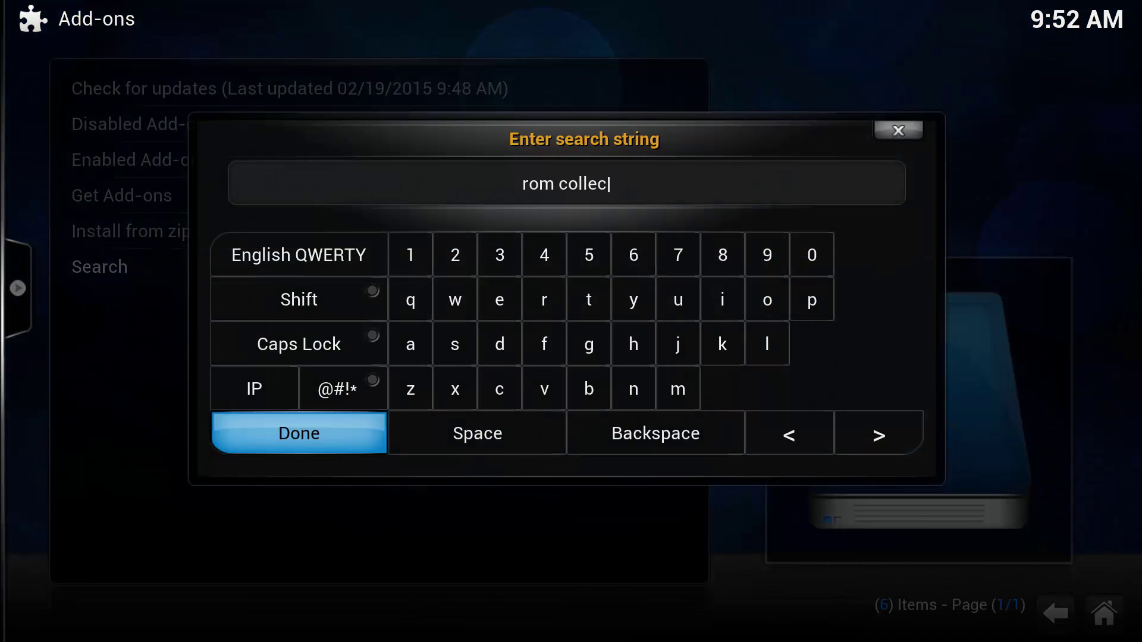
pyautogui.press('Return')
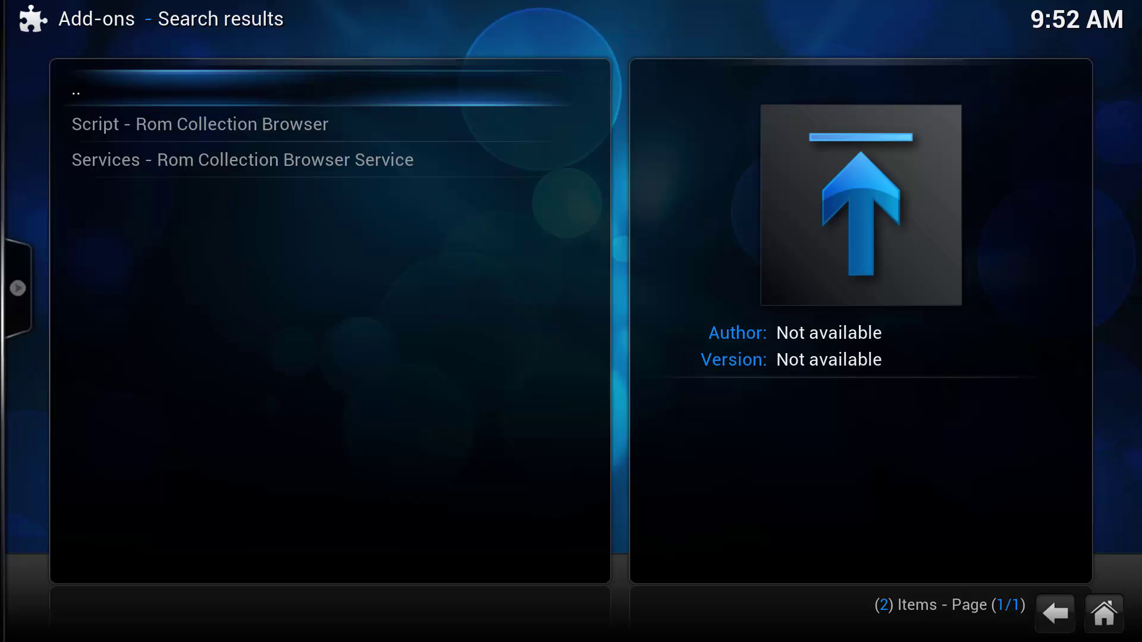
# - Compare the two Rom Collection Browser search results and install the Script - Rom Collection Browser add-on
pyautogui.press('Down')
pyautogui.press('Down')
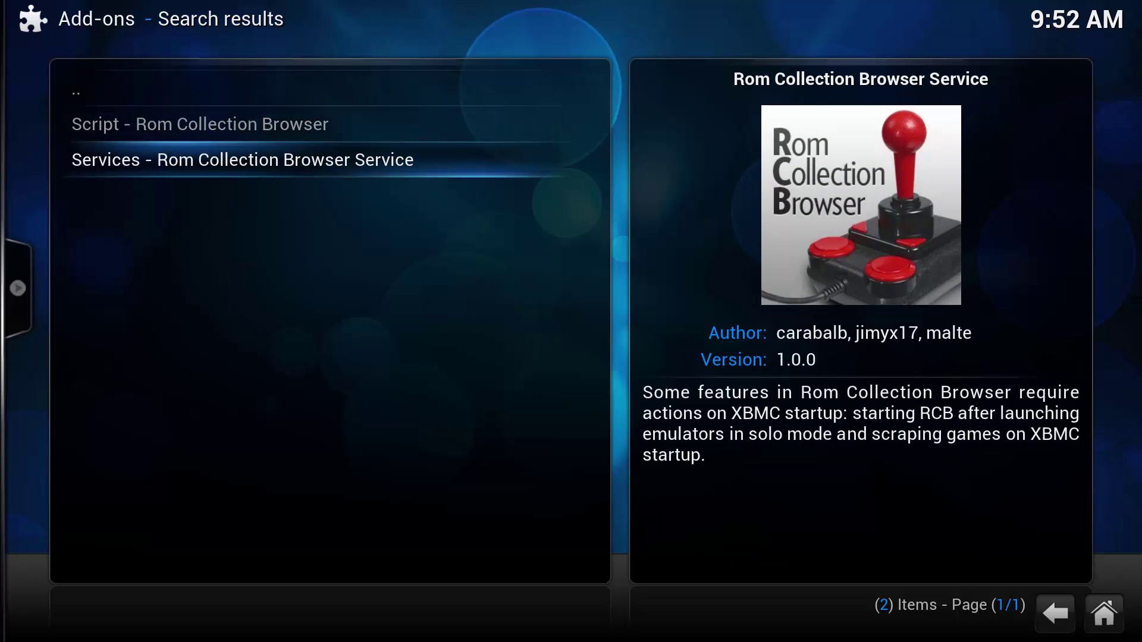
pyautogui.press('Up')
pyautogui.press('Down')
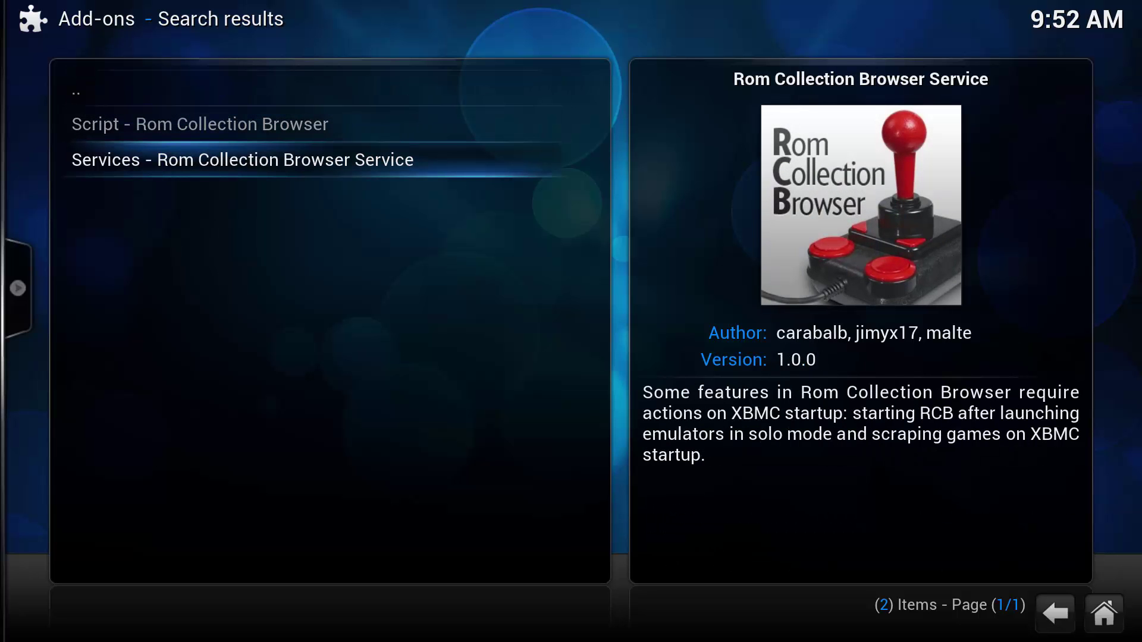
pyautogui.press('Up')
pyautogui.press('Down')
pyautogui.press('Up')
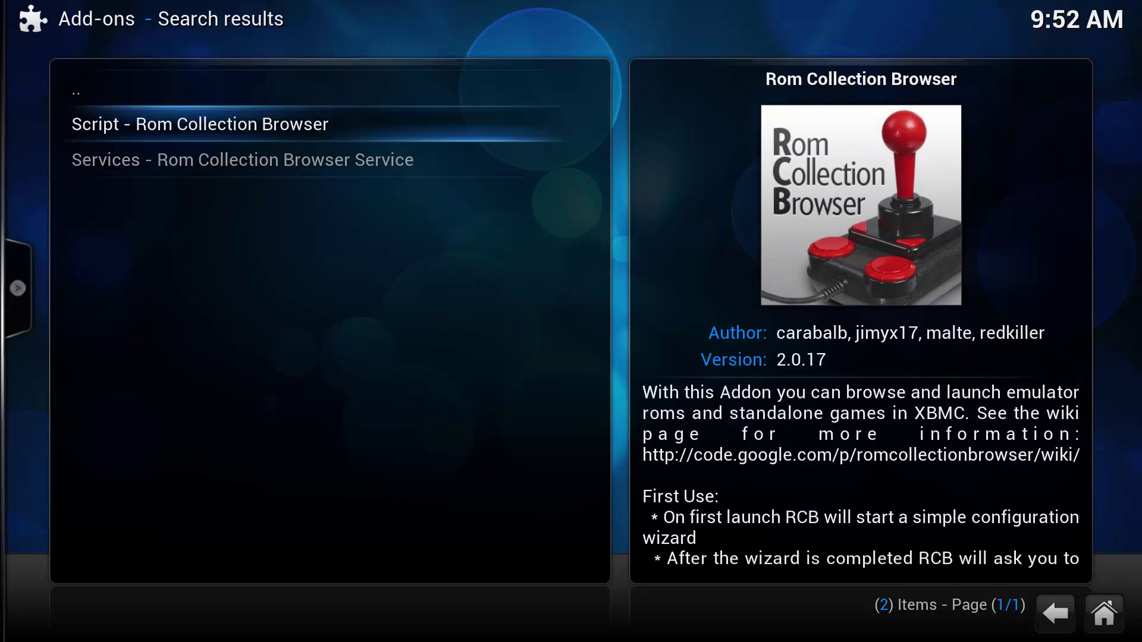
pyautogui.press('Return')
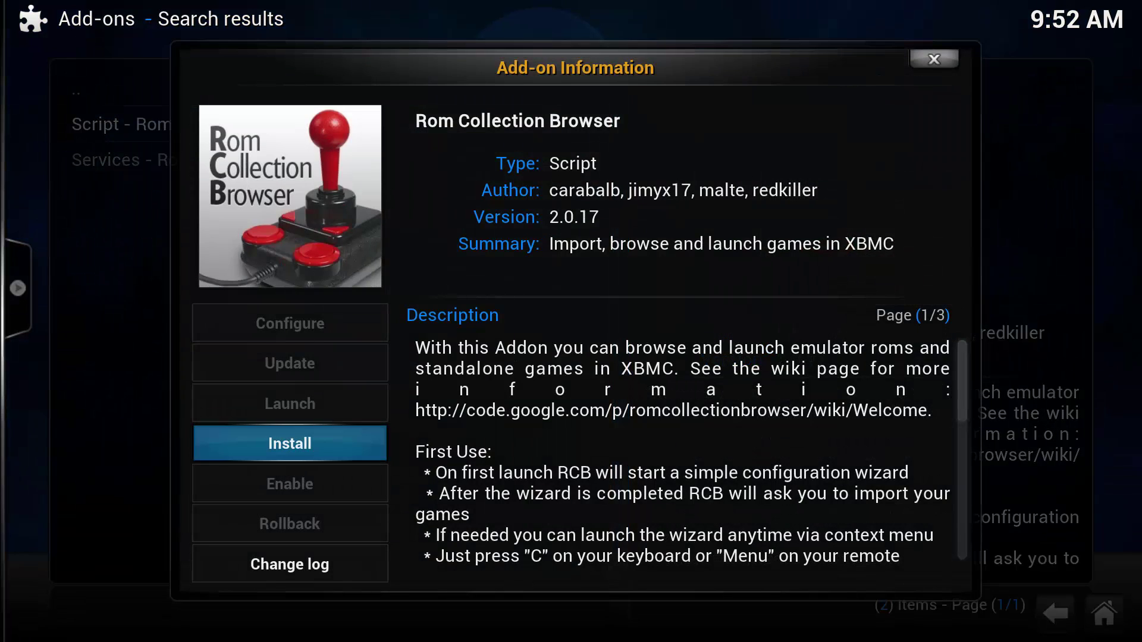
pyautogui.press('Return')
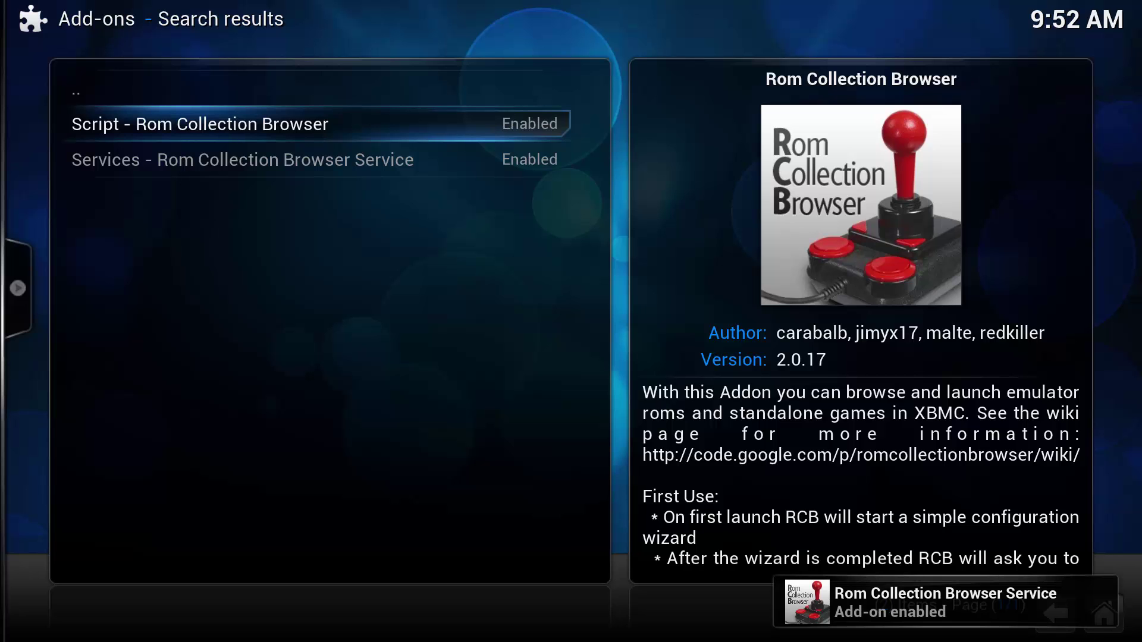
# - Return to the home screen and launch Rom Collection Browser from the installed programs
pyautogui.press('BackSpace')
pyautogui.press('BackSpace')
pyautogui.press('BackSpace')
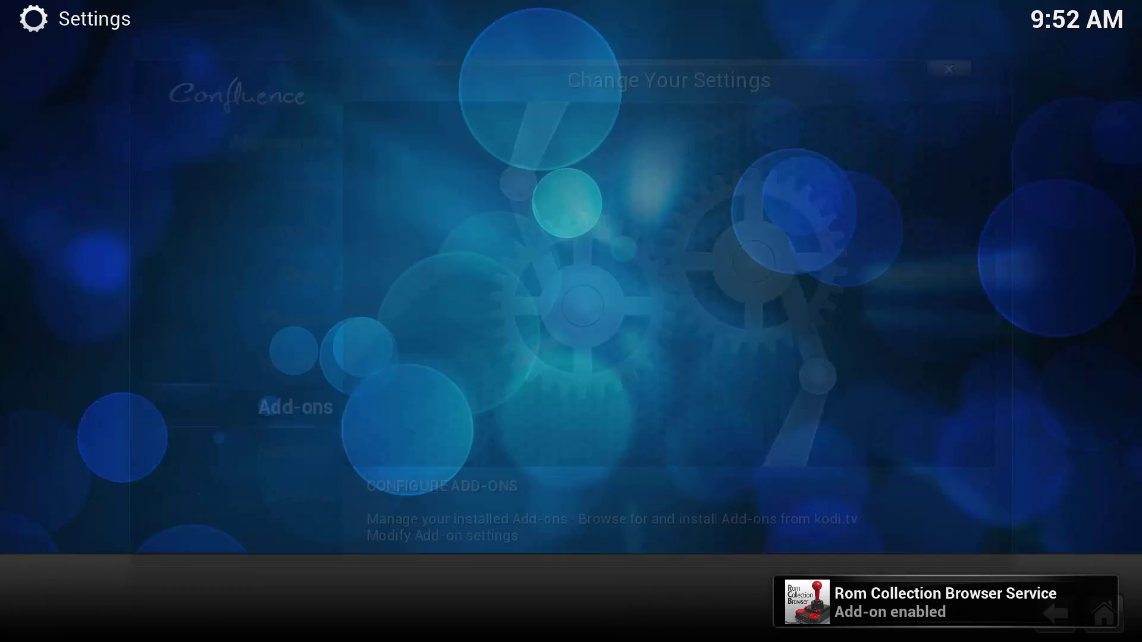
pyautogui.press('Left')
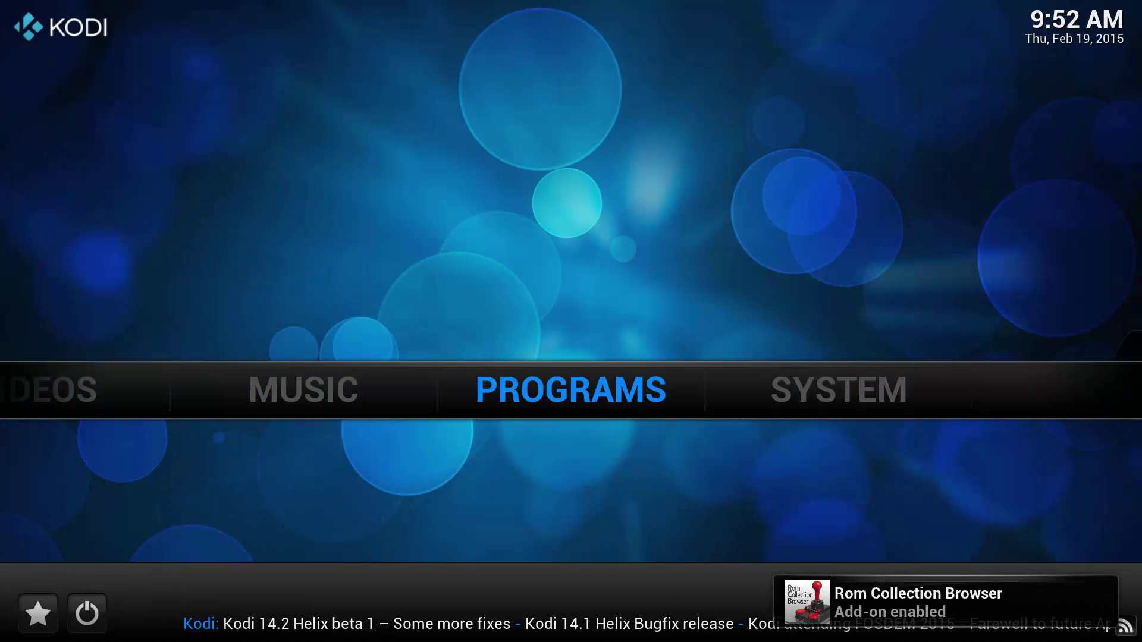
pyautogui.press('Return')
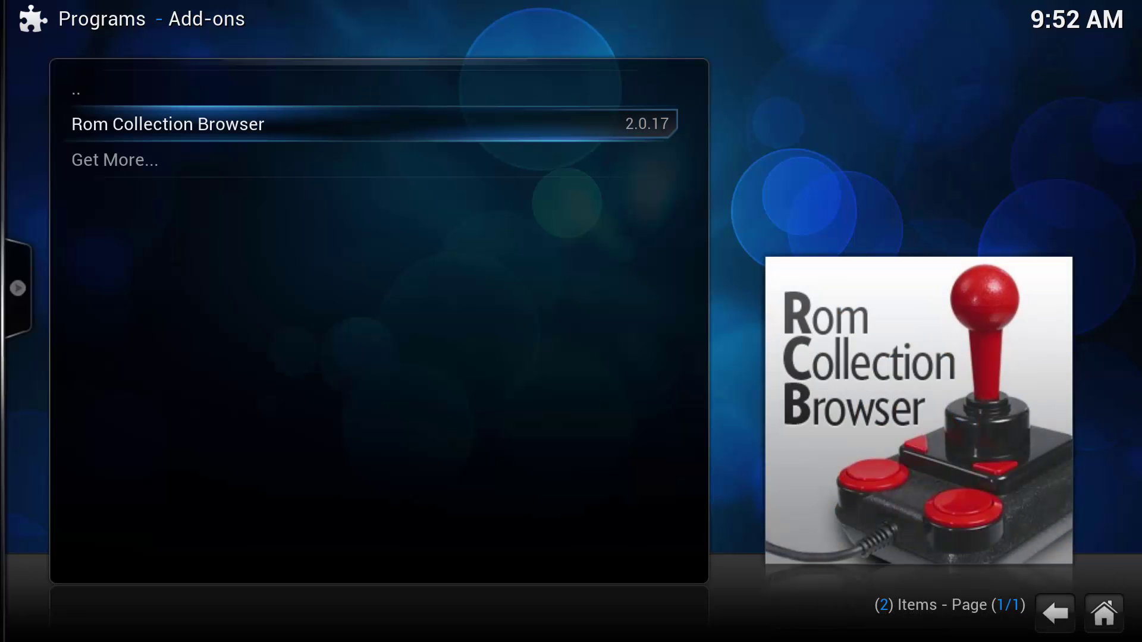
pyautogui.press('Return')
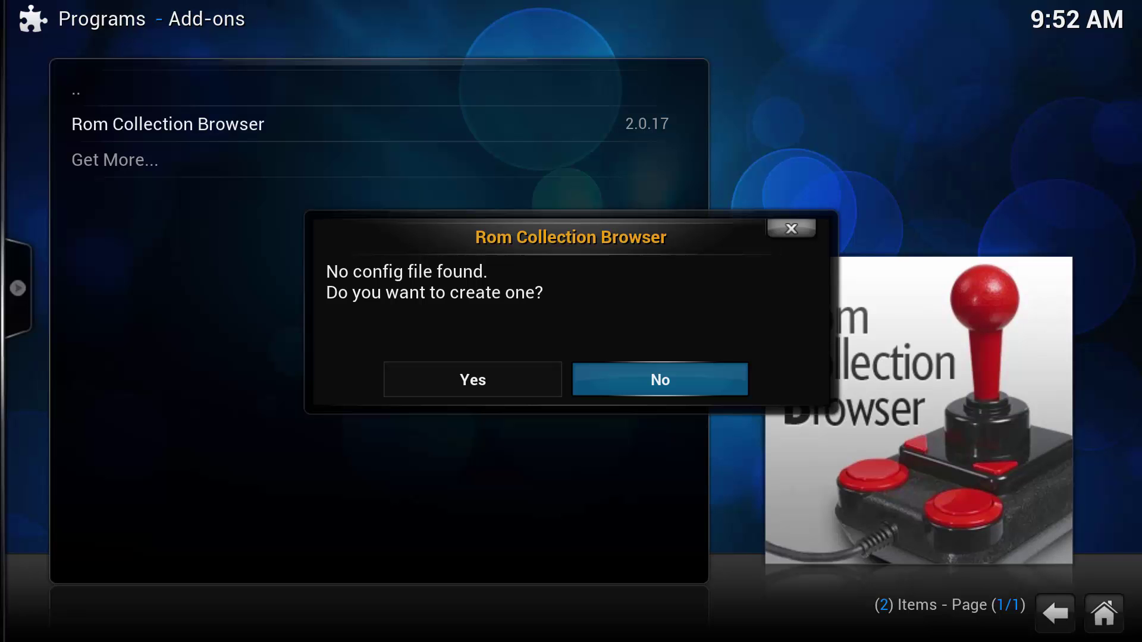
# - Agree to create a config file and choose to scrape game info and artwork online
pyautogui.press('Left')
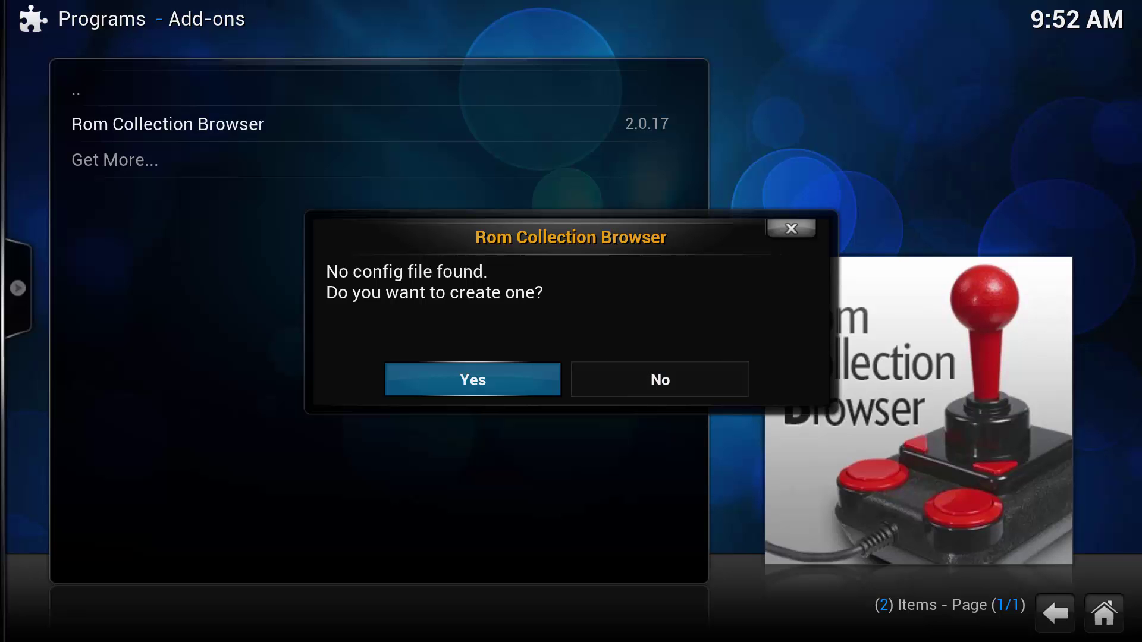
pyautogui.press('Return')
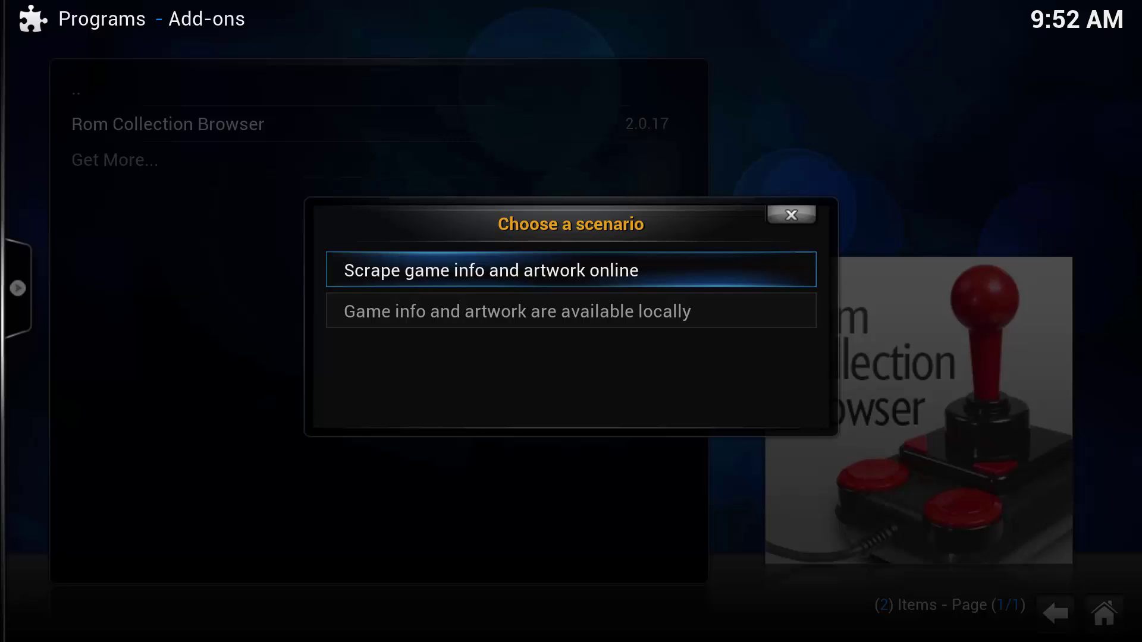
pyautogui.press('Return')
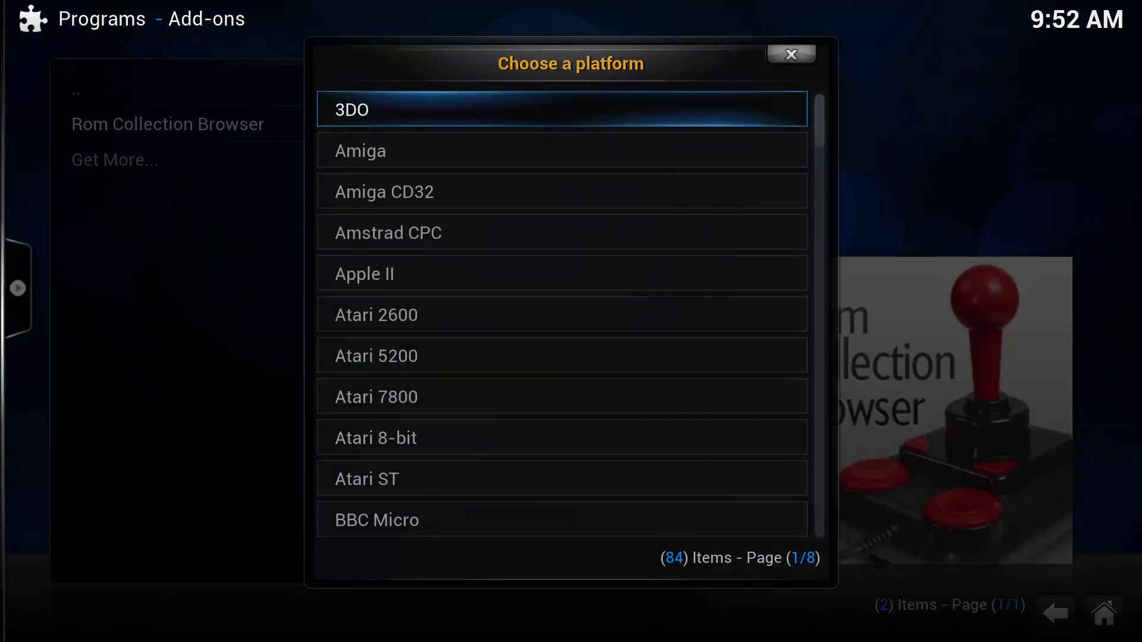
# - Choose SNES as the platform for the new Rom Collection
pyautogui.press('Right')
pyautogui.press('Down')
pyautogui.press('Down')
pyautogui.press('Down')
pyautogui.press('Down')
pyautogui.press('Down')
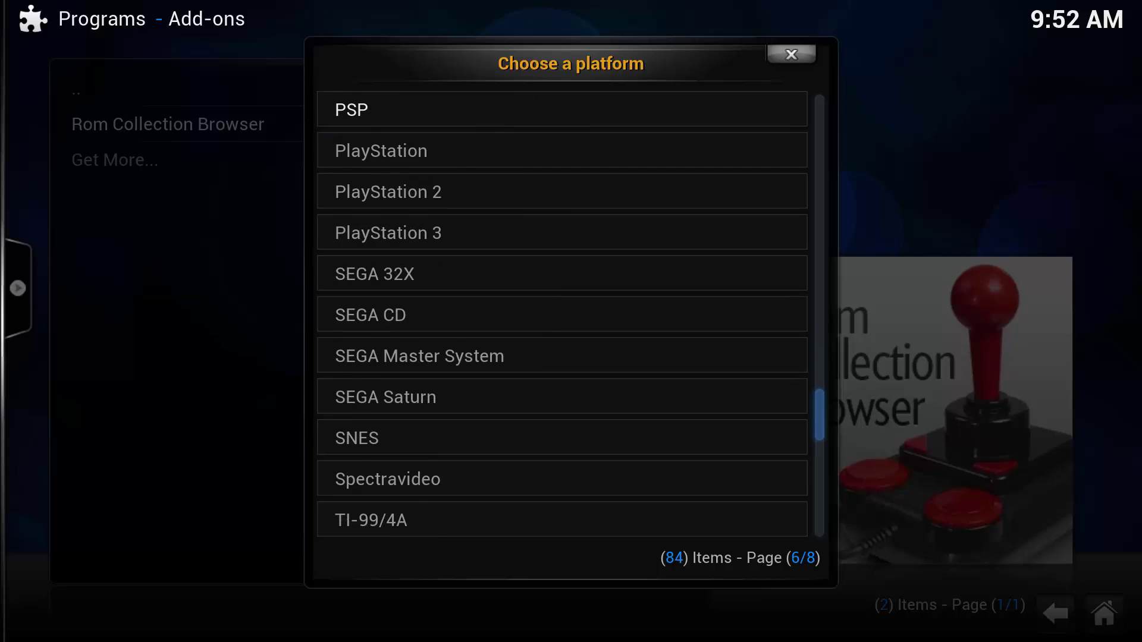
pyautogui.press('Down')
pyautogui.press('Up')
pyautogui.press('Left')
pyautogui.press('Down')
pyautogui.press('Down')
pyautogui.press('Down')
pyautogui.press('Down')
pyautogui.press('Down')
pyautogui.press('Down')
pyautogui.press('Down')
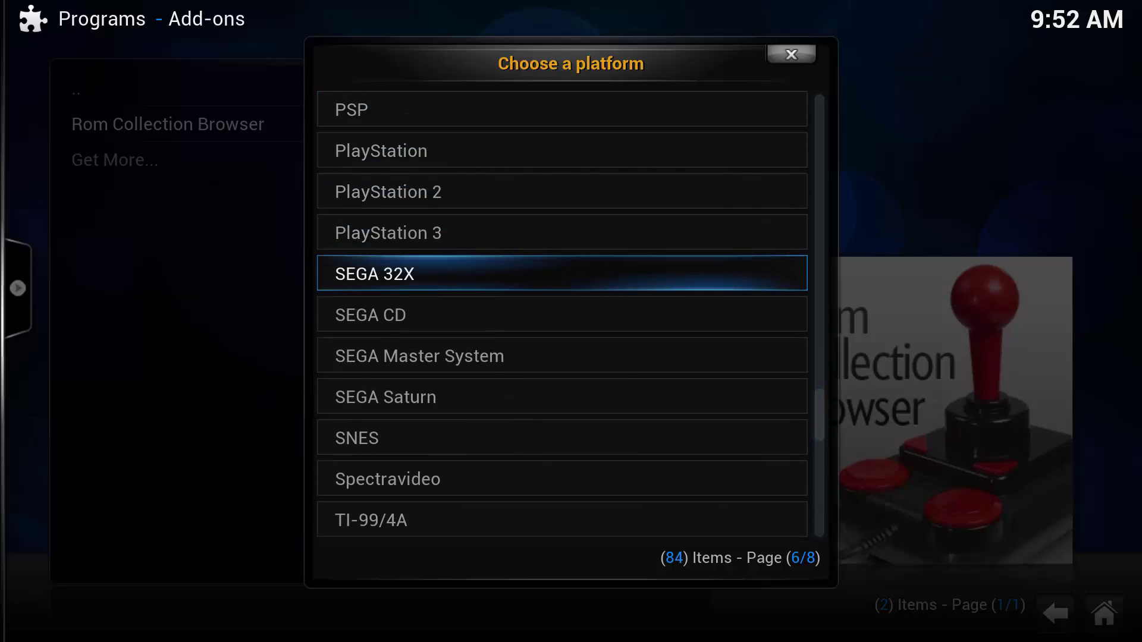
pyautogui.press('Return')
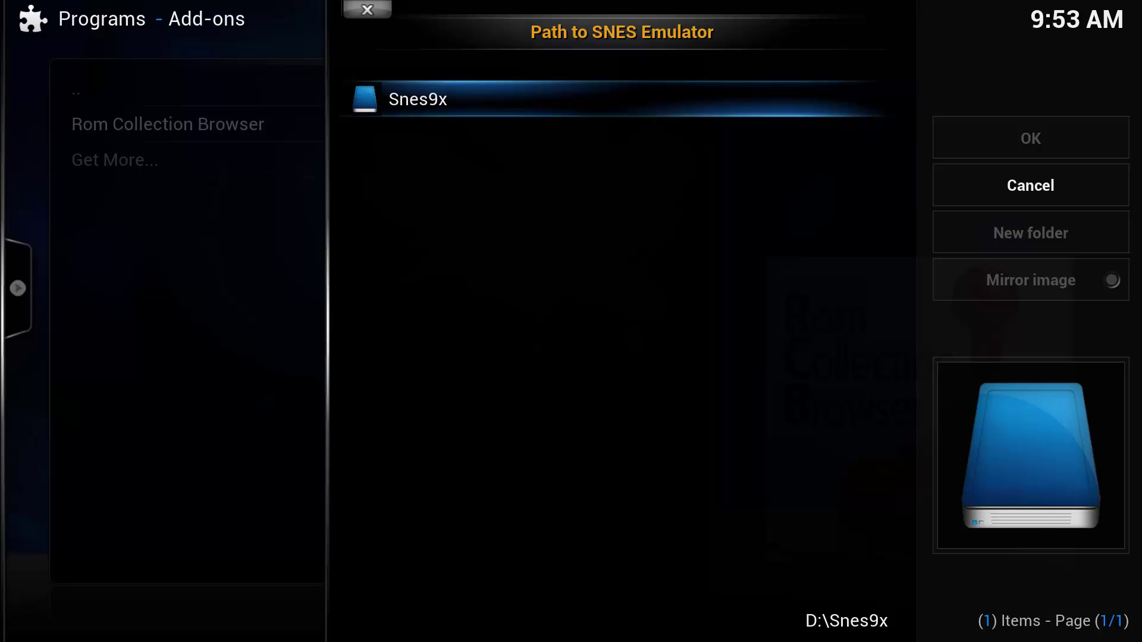
# - Set the SNES emulator path to D:\Snes9x\snes9x.exe and accept "%ROM%" as the emulator parameters
pyautogui.press('Return')
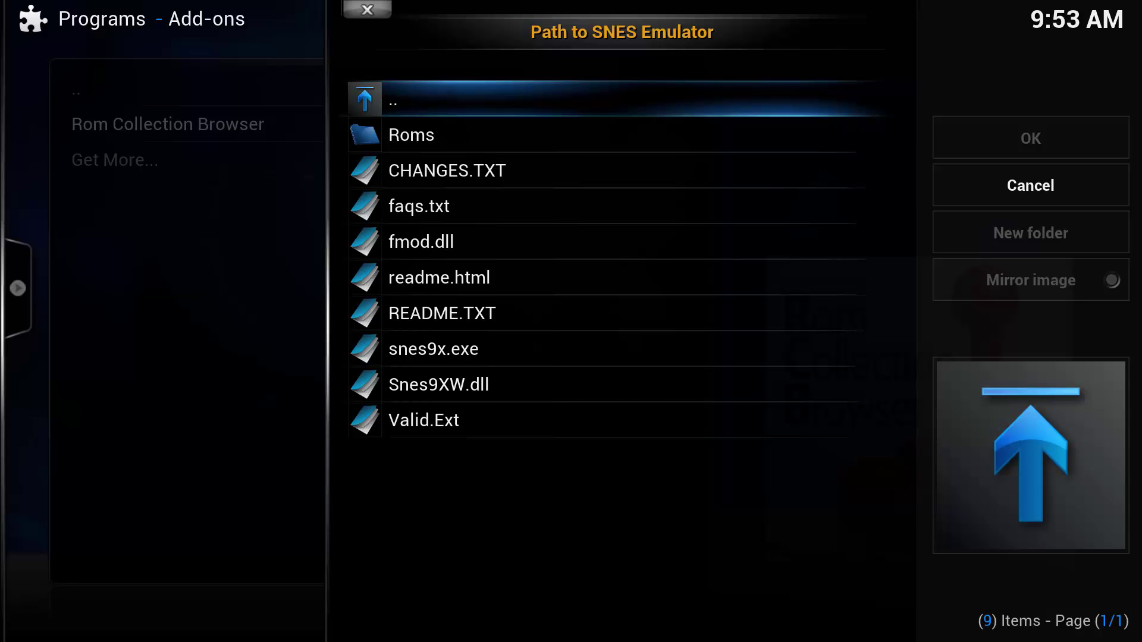
pyautogui.press('Up')
pyautogui.press('Up')
pyautogui.press('Up')
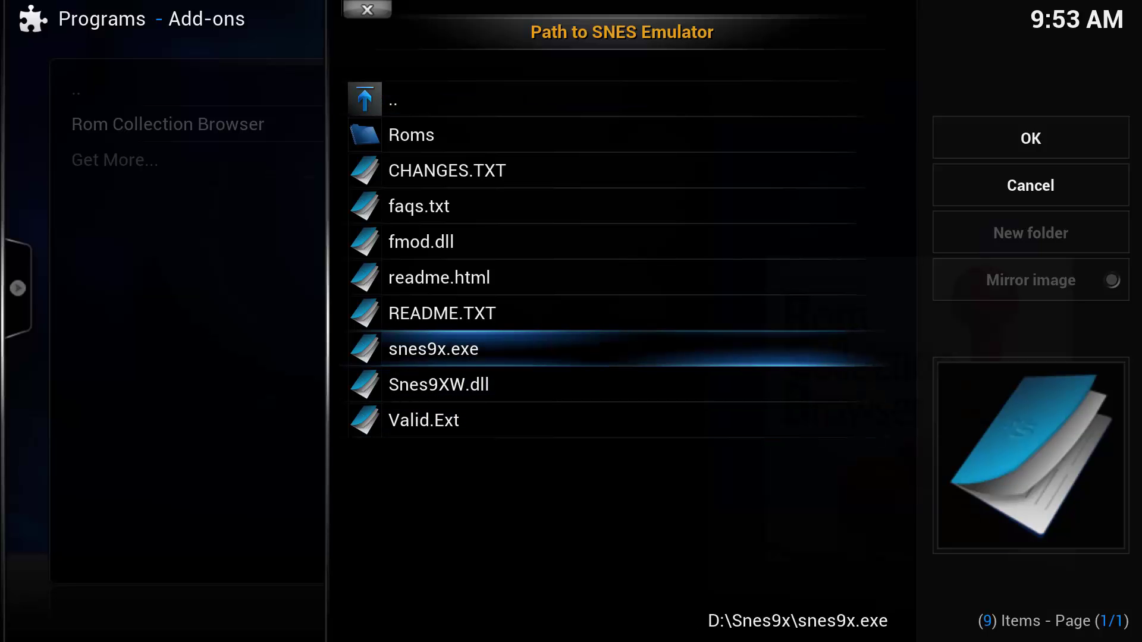
pyautogui.press('Right')
pyautogui.press('Left')
pyautogui.press('Return')
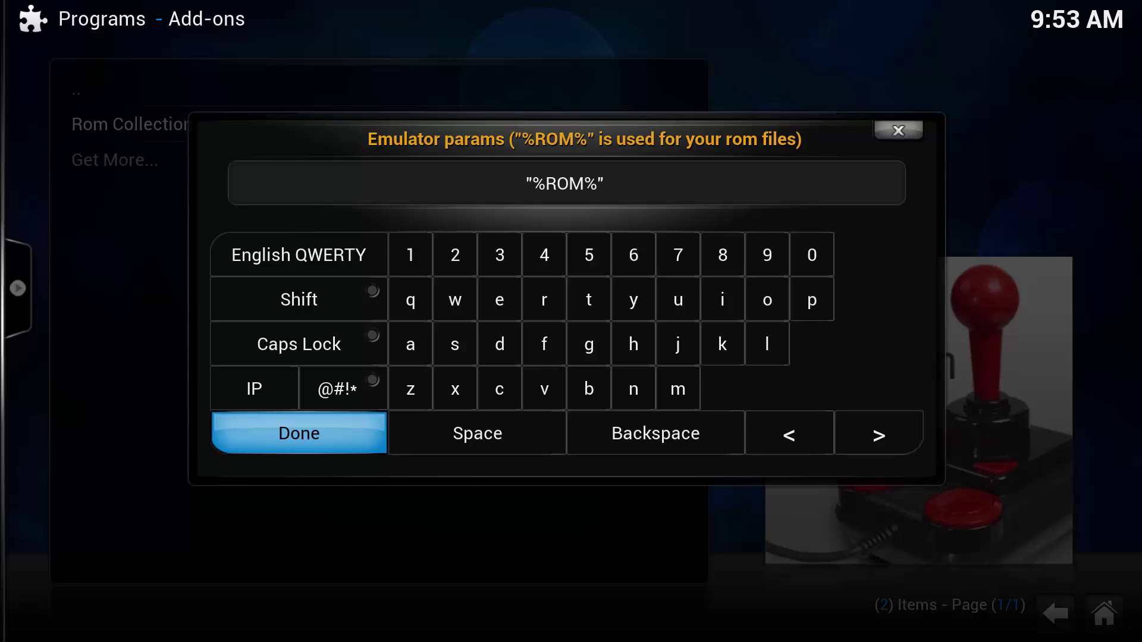
pyautogui.press('Return')
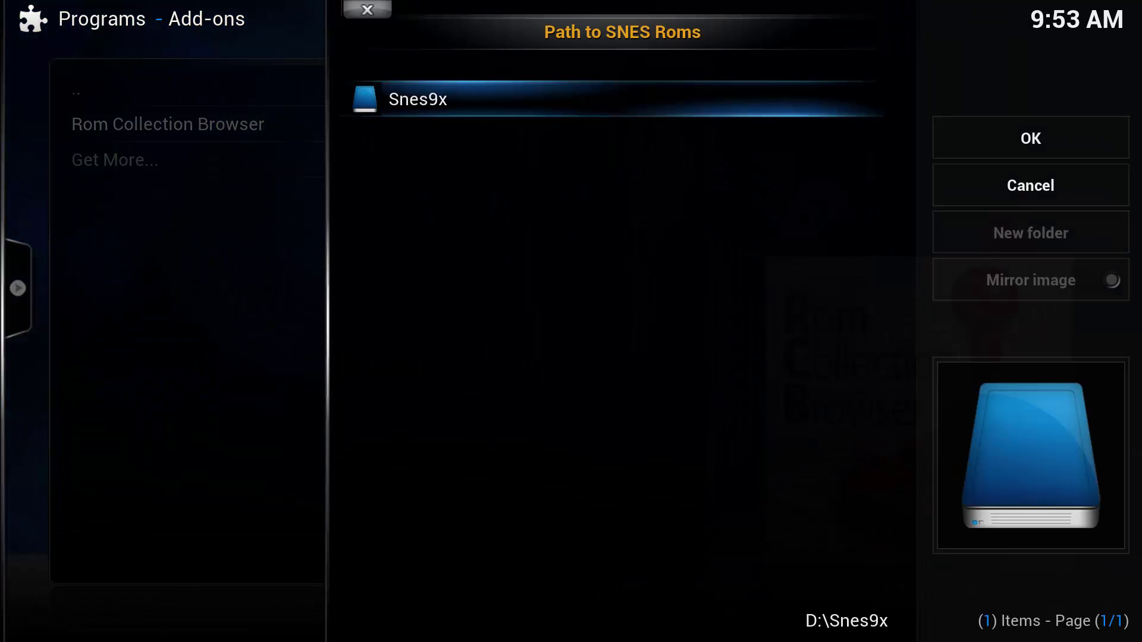
# - Set the path to the SNES ROMs to the folder D:\Snes9x\Roms
pyautogui.press('Return')
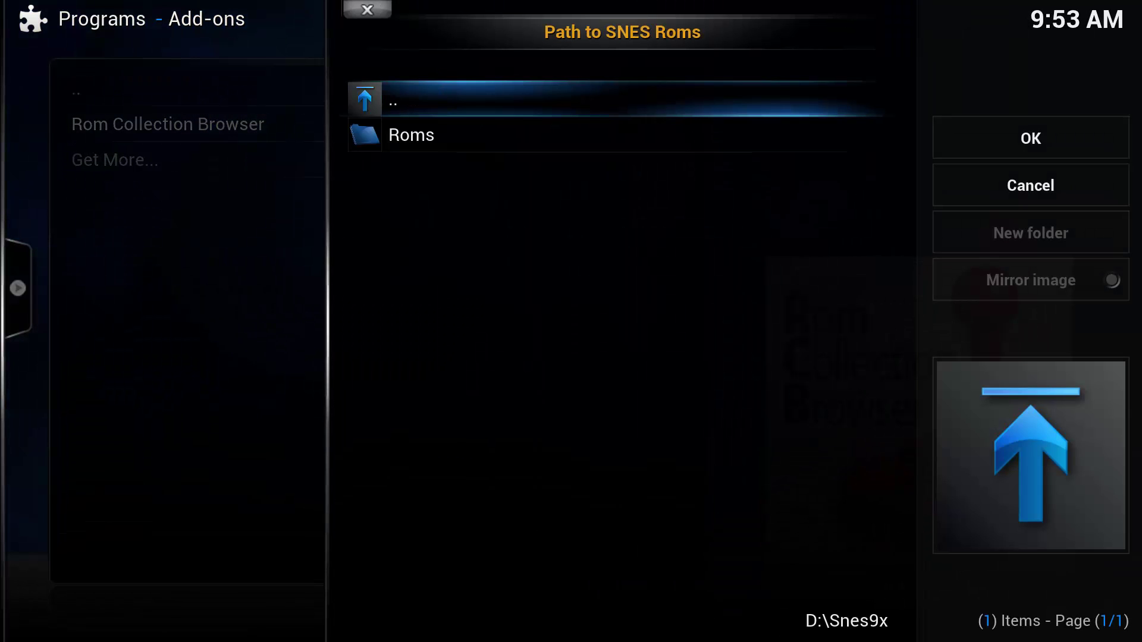
pyautogui.press('Down')
pyautogui.press('Return')
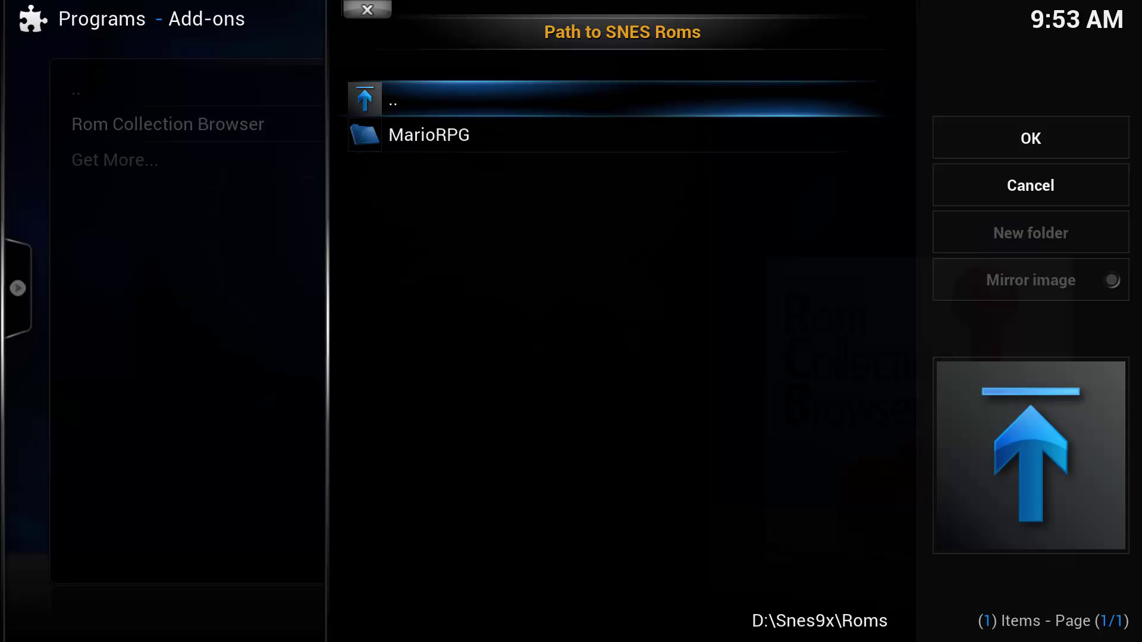
pyautogui.press('Right')
pyautogui.press('Return')
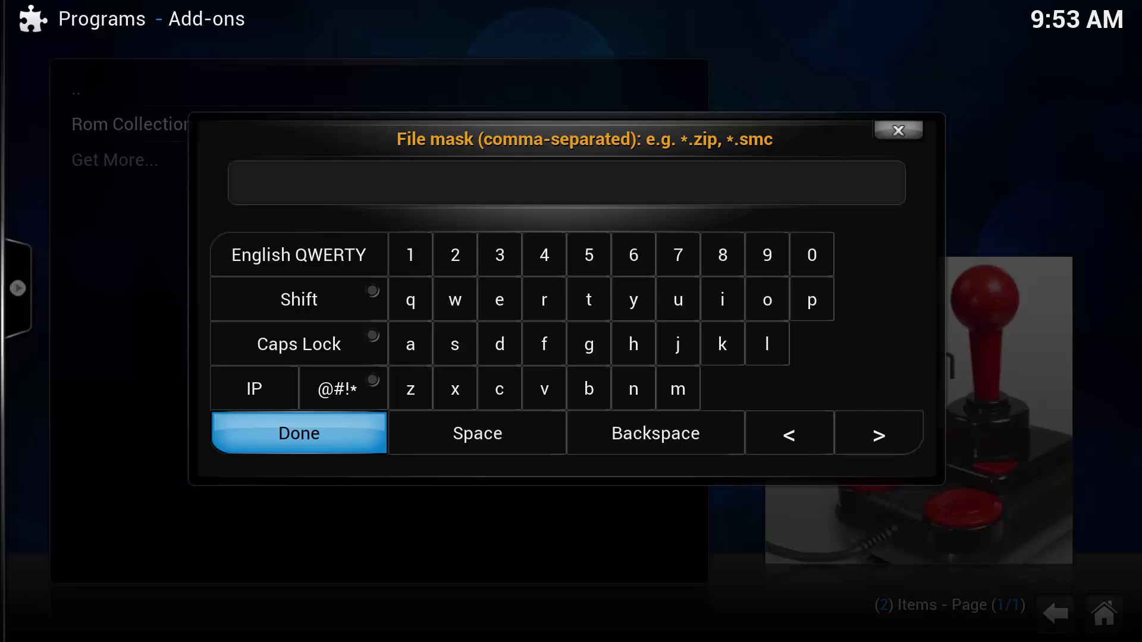
# - Set the ROM file mask to *.zip, *.smc, *.sfc
pyautogui.write('*.zip, *.smc, *&')
pyautogui.press('BackSpace')
pyautogui.write('.sf')
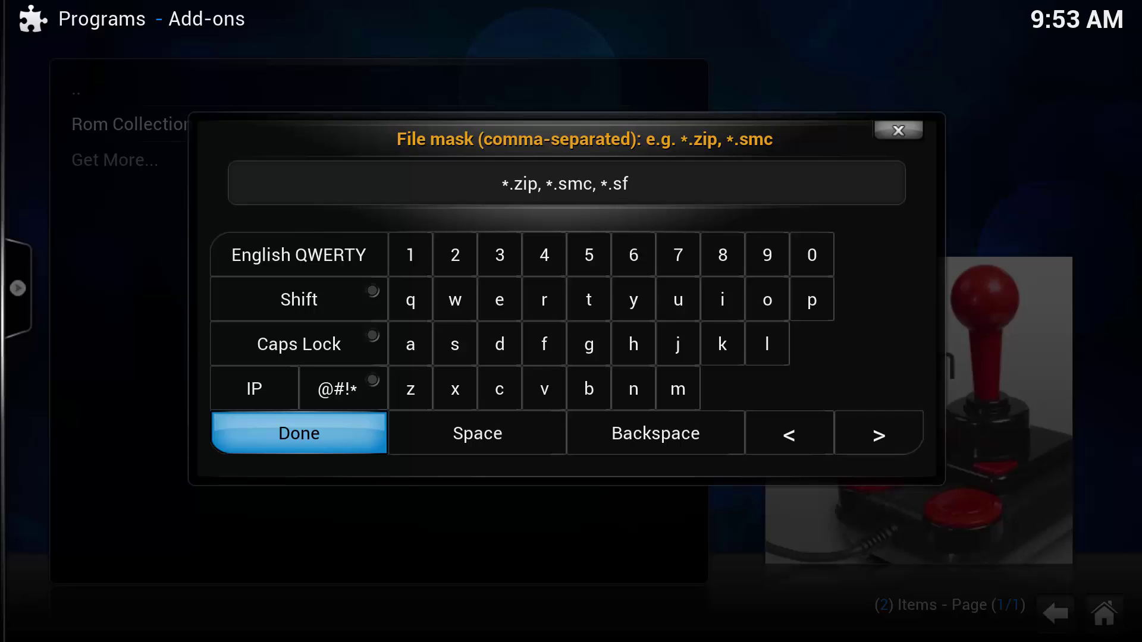
pyautogui.write('c')
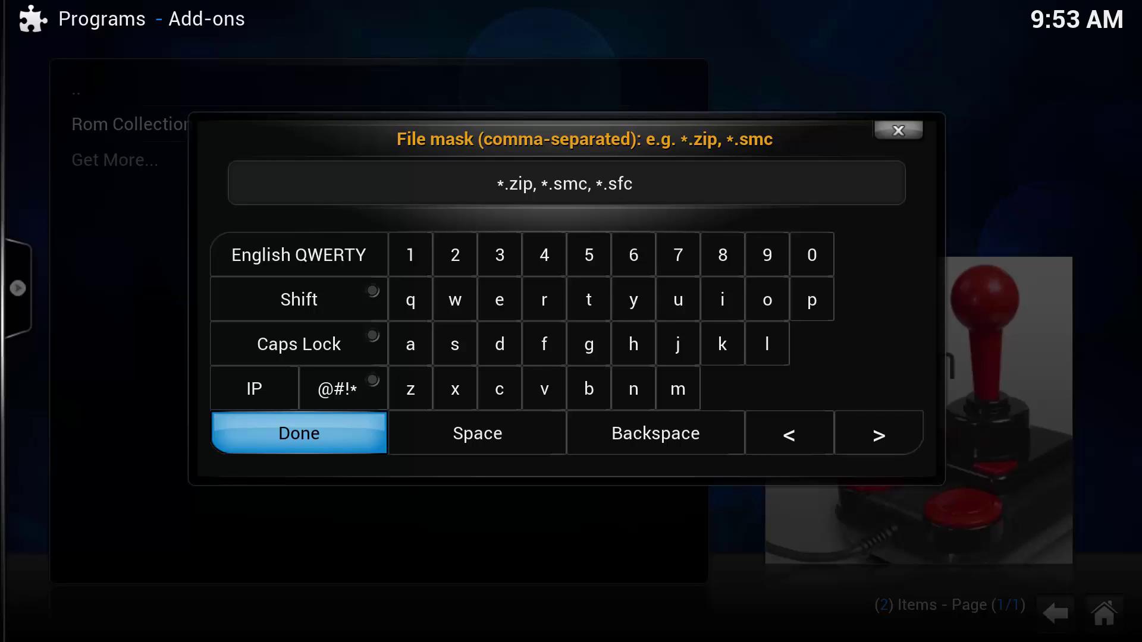
pyautogui.press('Return')
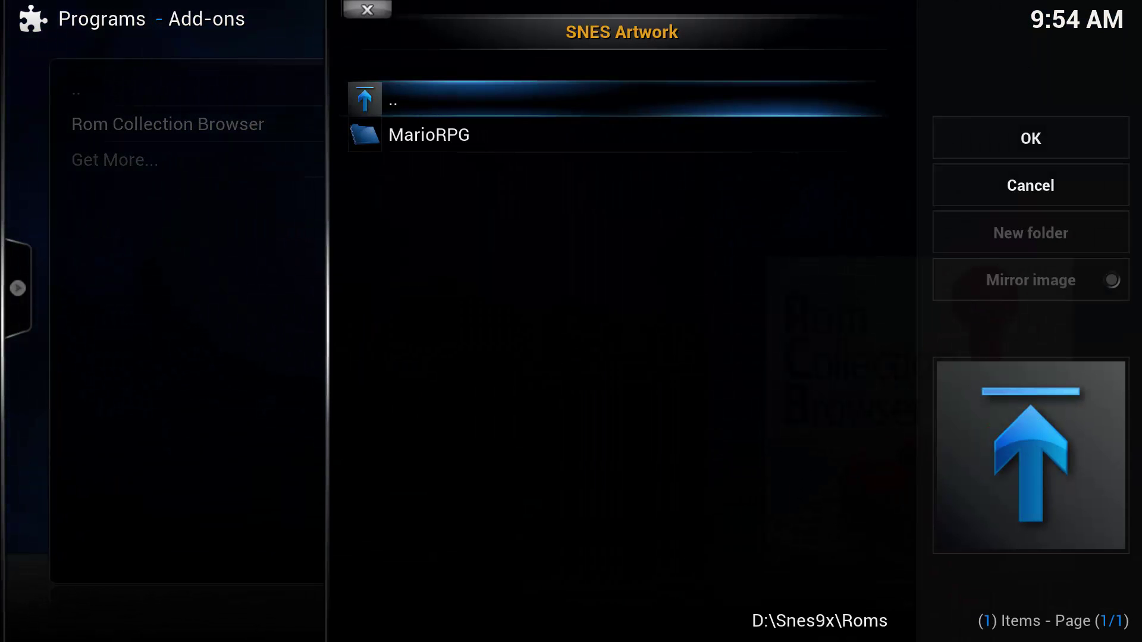
# - Leave the SNES artwork folder at D:\Snes9x\Roms and decline adding another Rom Collection
pyautogui.press('Right')
pyautogui.press('Down')
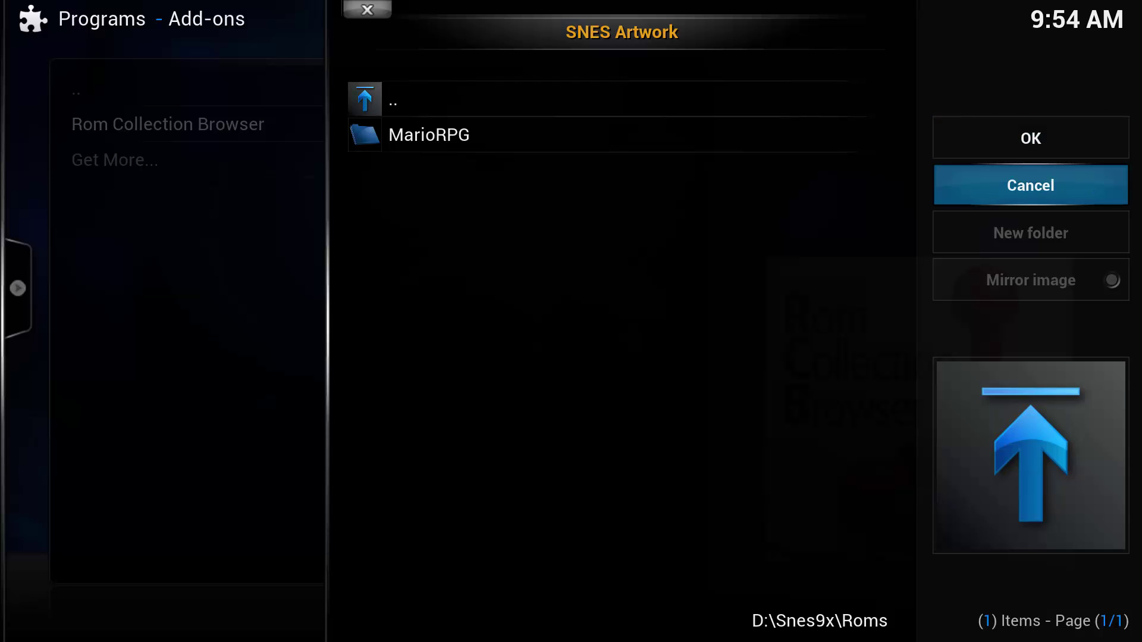
pyautogui.press('Return')
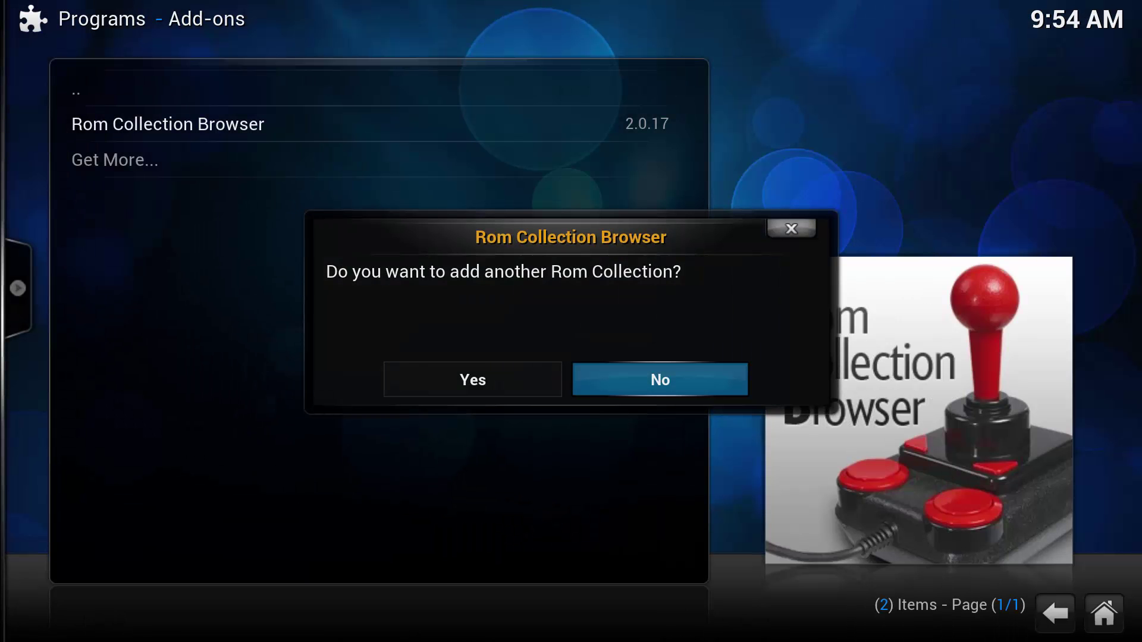
pyautogui.press('Left')
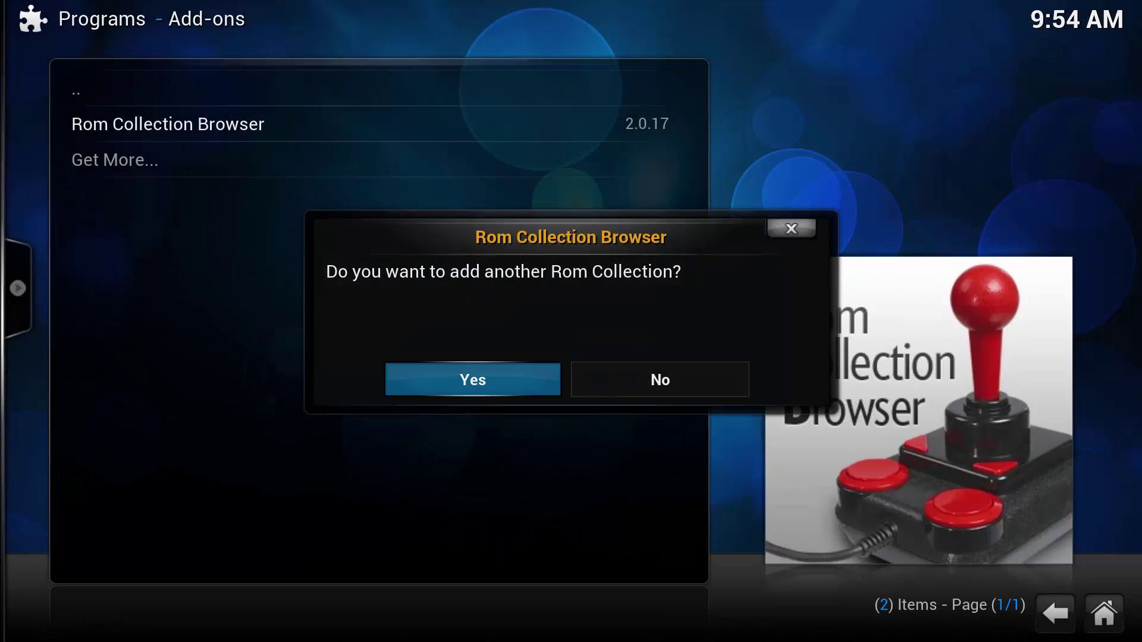
pyautogui.press('Right')
pyautogui.press('Return')
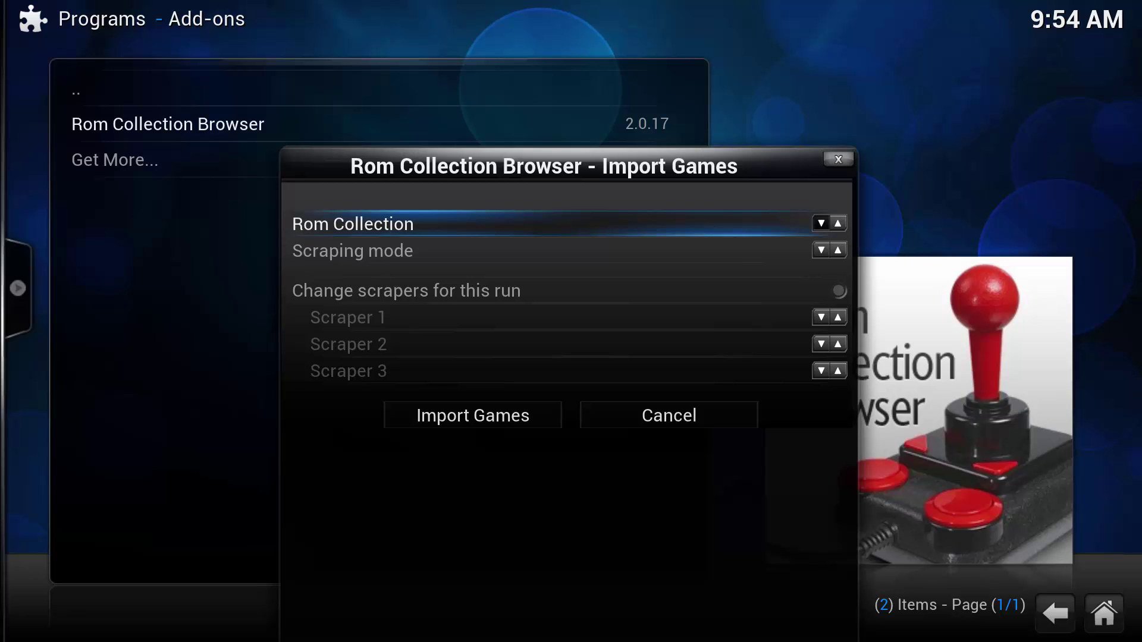
# - Import the games without changing the scrapers for this run
pyautogui.press('Down')
pyautogui.press('Down')
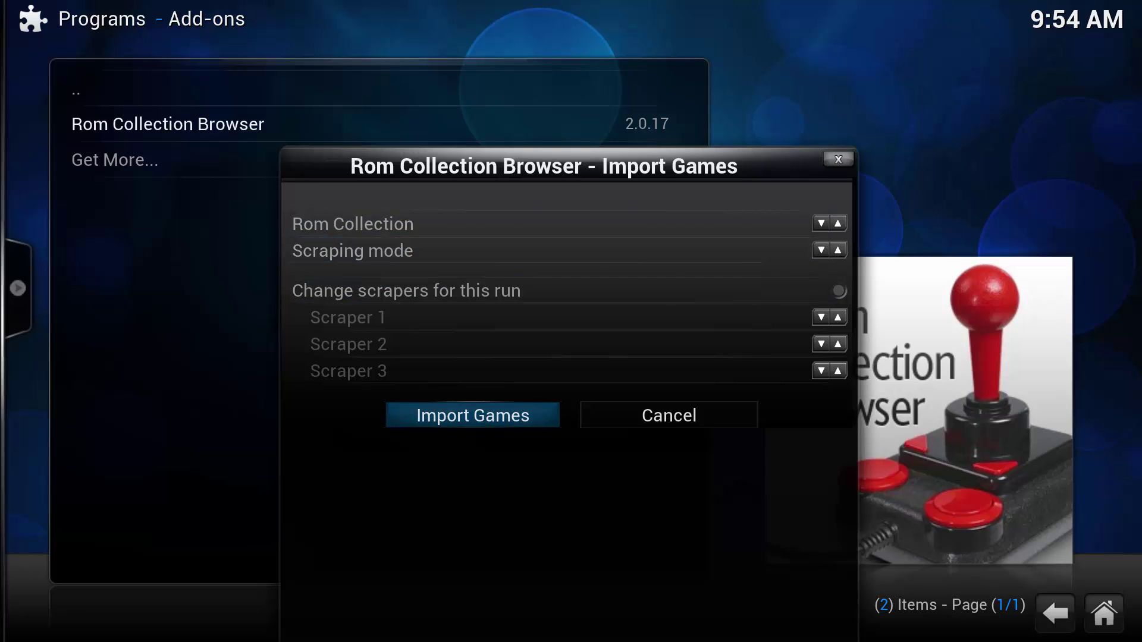
pyautogui.press('Return')
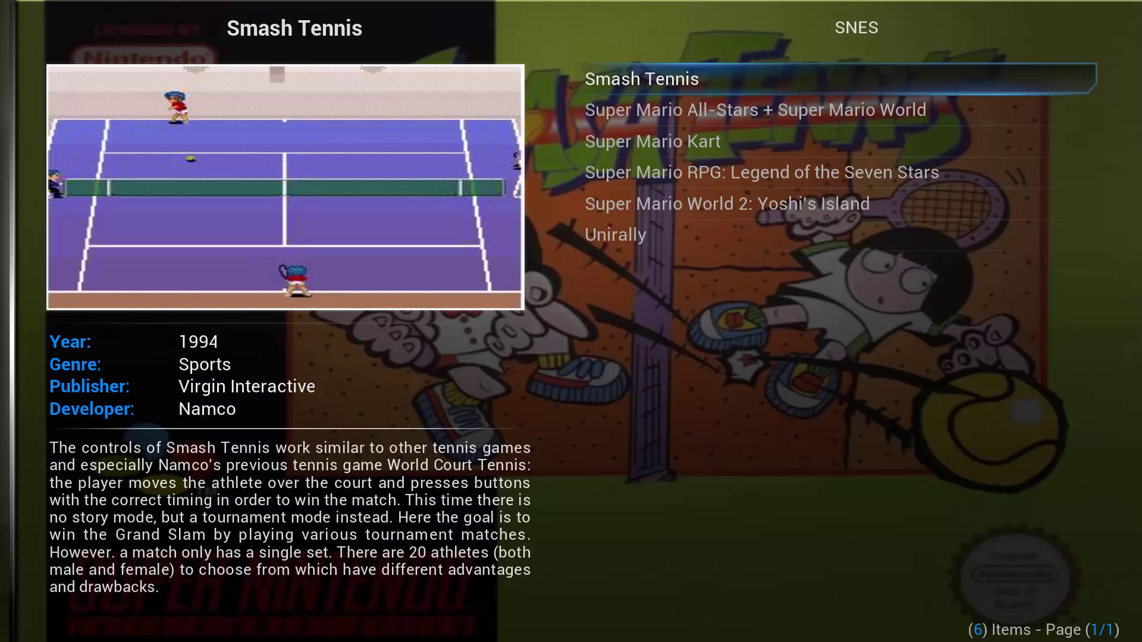
# - Browse the imported SNES games and examine each title's artwork, details and description
pyautogui.click(755, 110)
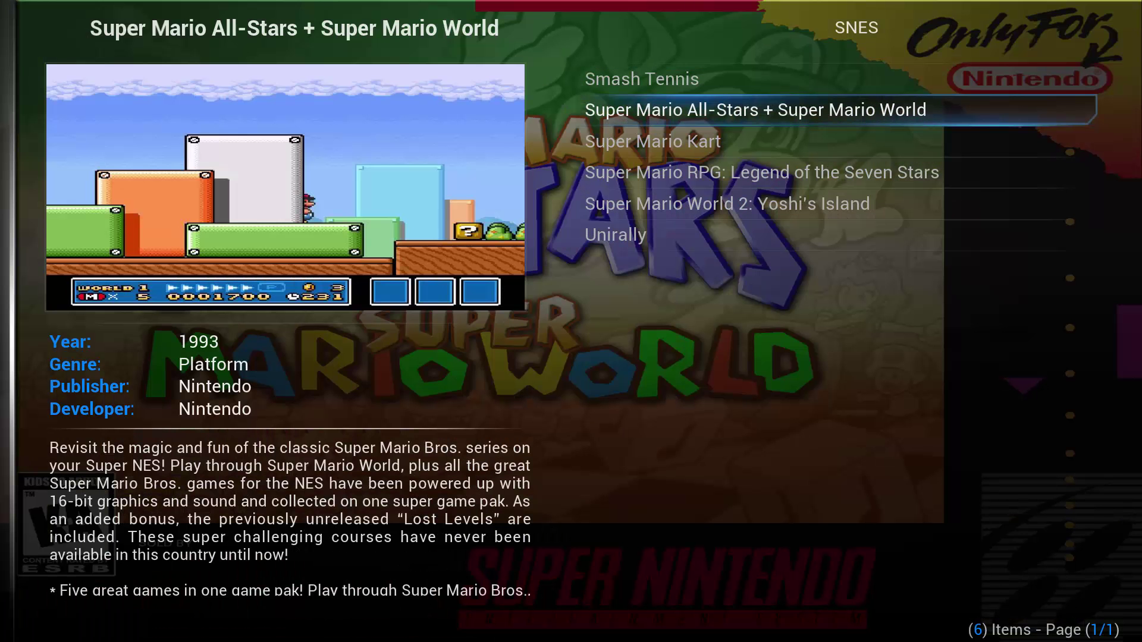
pyautogui.click(652, 141)
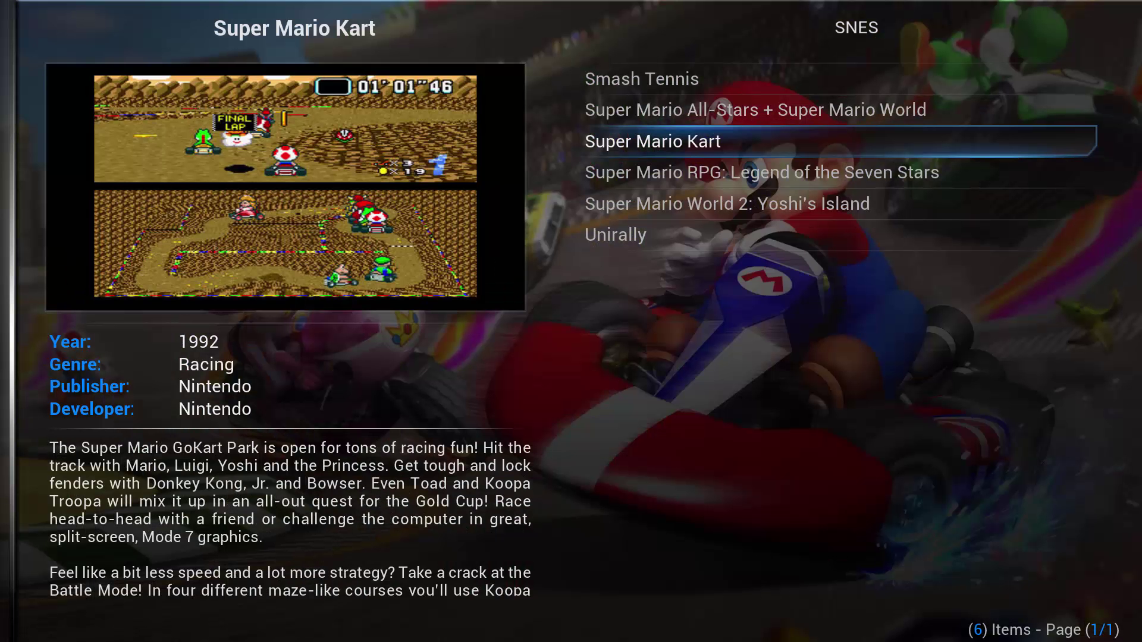
pyautogui.press('Down')
pyautogui.press('Down')
pyautogui.press('Down')
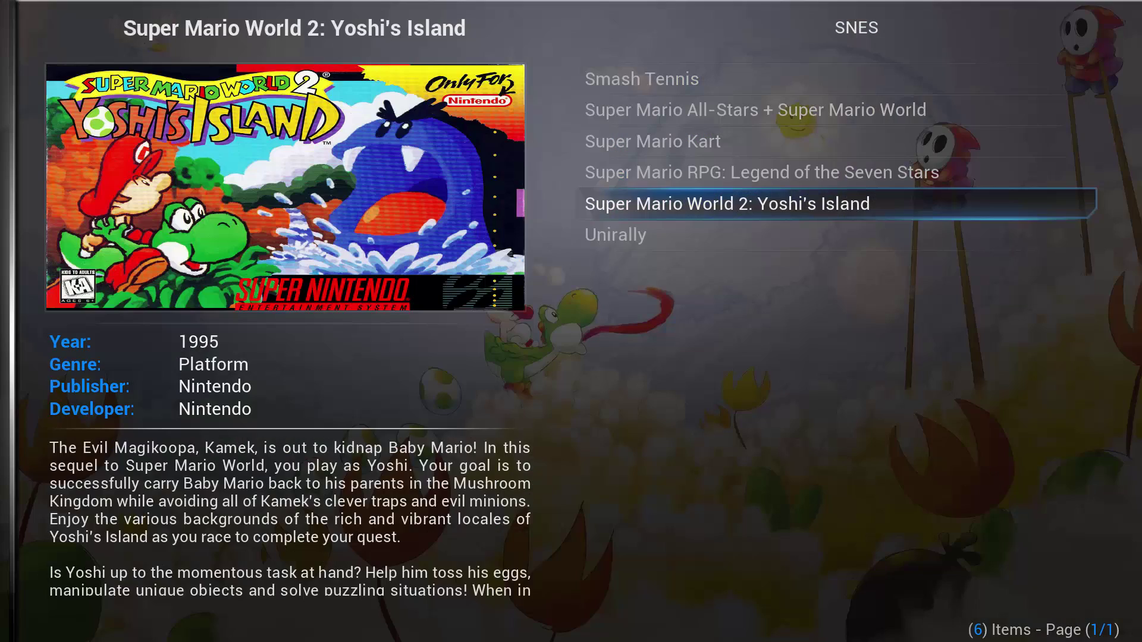
pyautogui.press('Up')
pyautogui.press('Down')
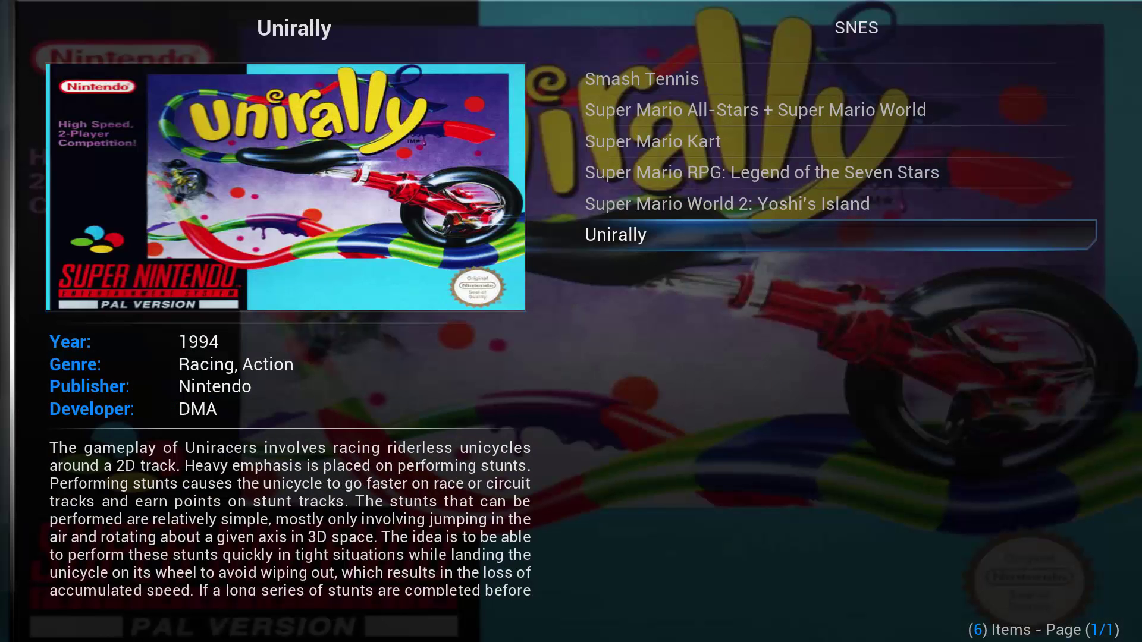
pyautogui.press('Up')
pyautogui.press('Up')
pyautogui.press('Up')
pyautogui.press('Up')
pyautogui.press('Up')
pyautogui.press('Up')
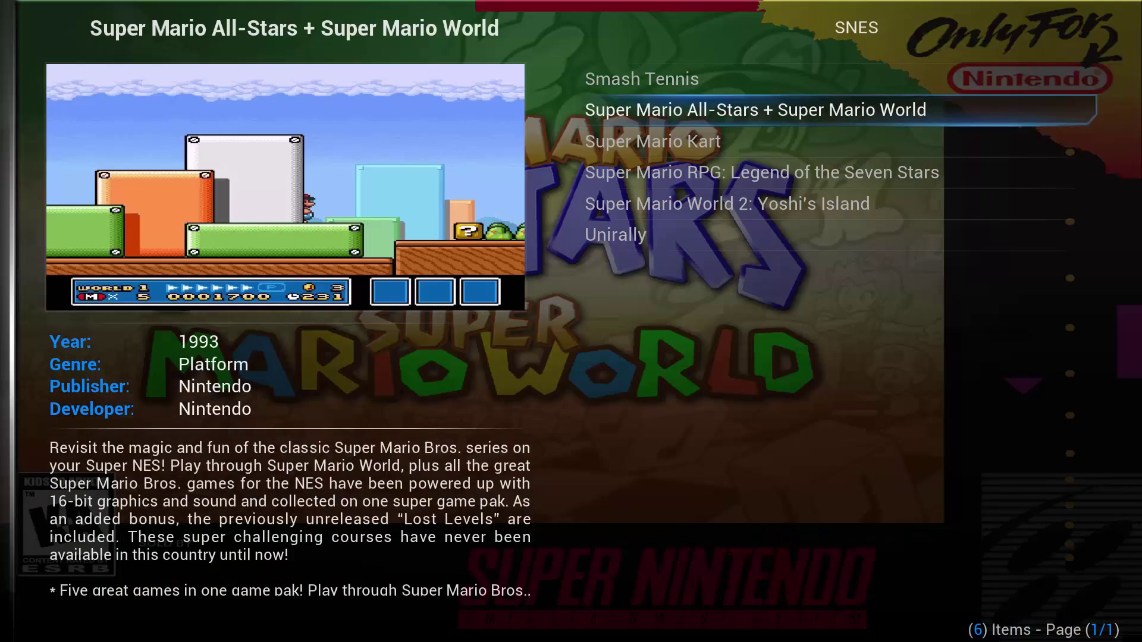
# - Open the game list filters and look through the console, genre, year, publisher, A-Z and favorites options
pyautogui.press('Left')
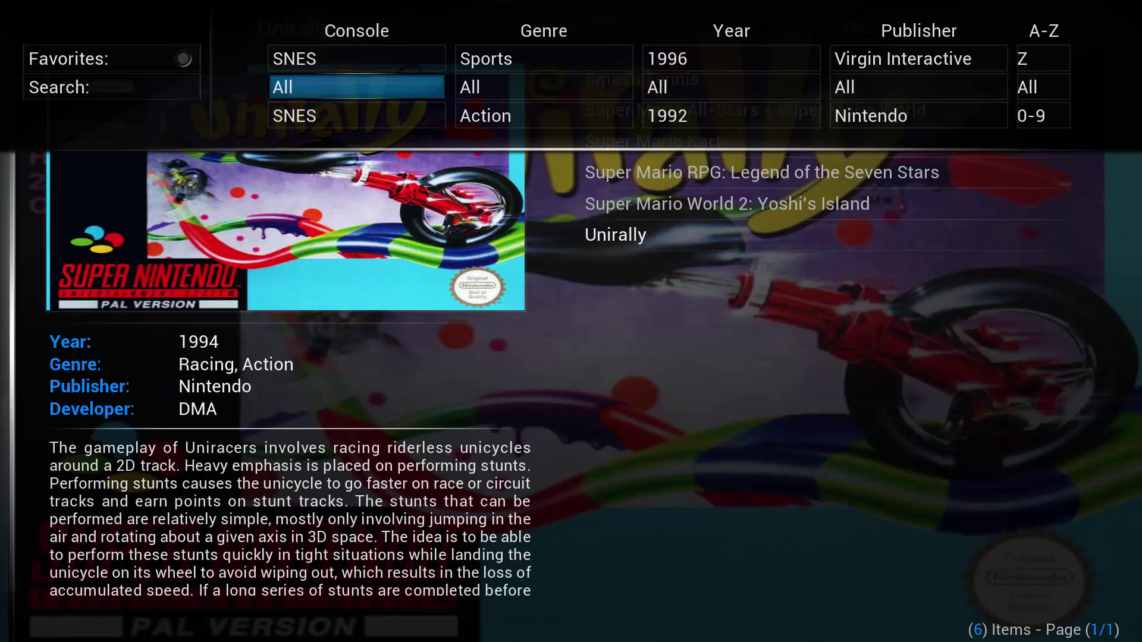
pyautogui.press('Right')
pyautogui.press('Right')
pyautogui.press('Right')
pyautogui.press('Right')
pyautogui.press('Left')
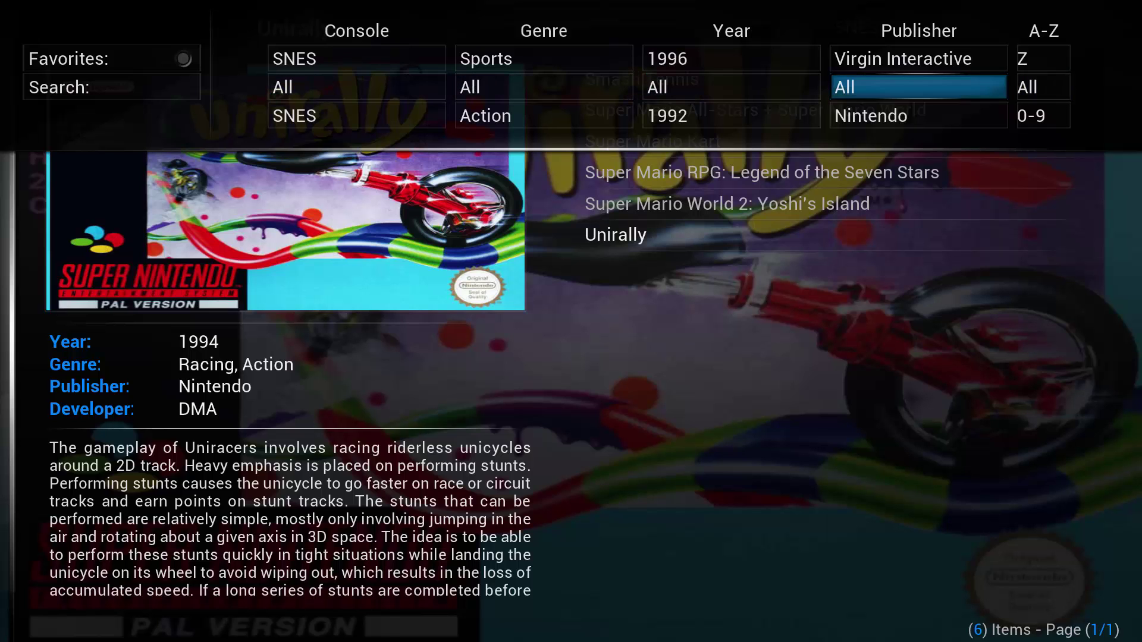
pyautogui.press('Left')
pyautogui.press('Left')
pyautogui.press('Left')
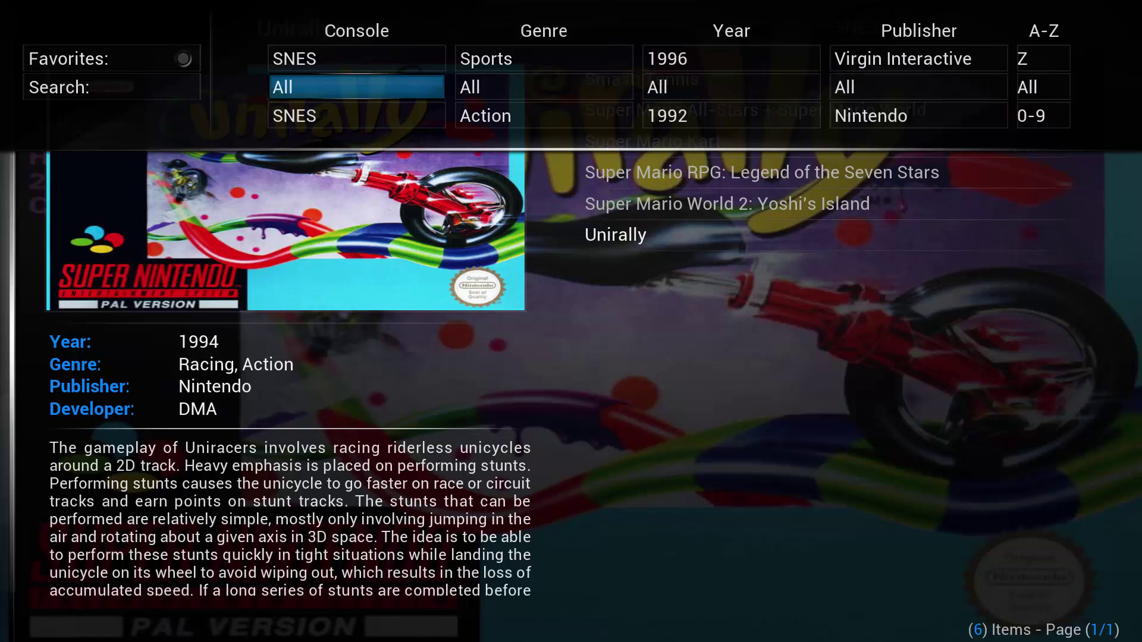
pyautogui.press('Right')
pyautogui.press('Right')
pyautogui.press('Right')
pyautogui.press('Right')
pyautogui.press('Right')
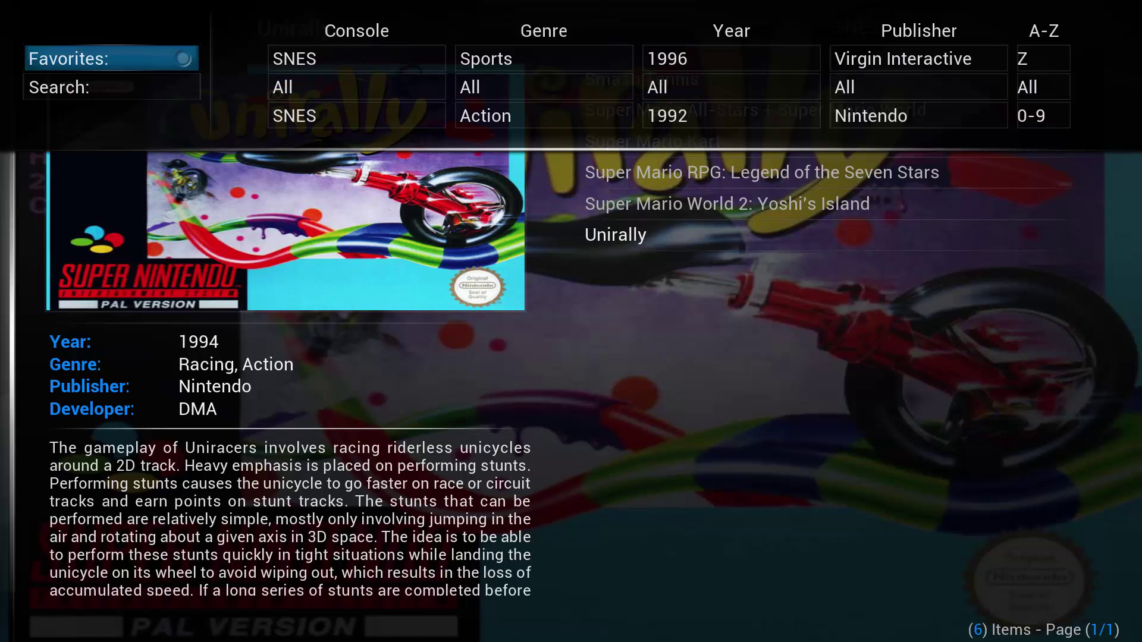
# - Look through the values of the year, console and genre filters, and close the filter options
pyautogui.press('Left')
pyautogui.press('Left')
pyautogui.press('Left')
pyautogui.press('Up')
pyautogui.press('Left')
pyautogui.press('Left')
pyautogui.press('Up')
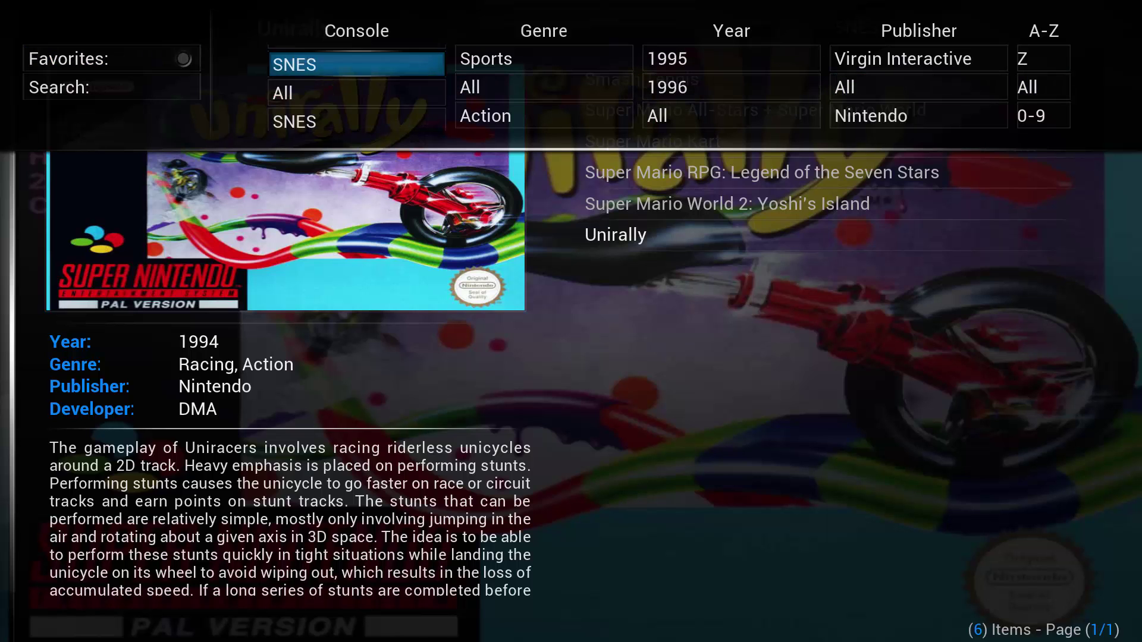
pyautogui.press('Down')
pyautogui.press('Up')
pyautogui.press('Down')
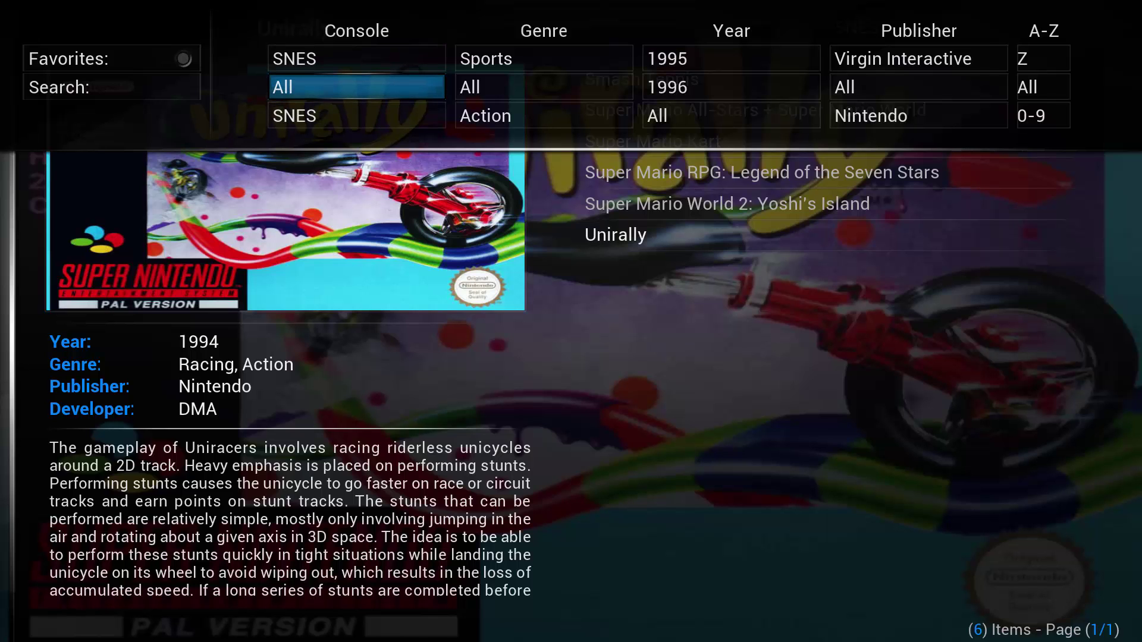
pyautogui.press('Up')
pyautogui.press('Right')
pyautogui.press('Down')
pyautogui.press('Down')
pyautogui.press('Escape')
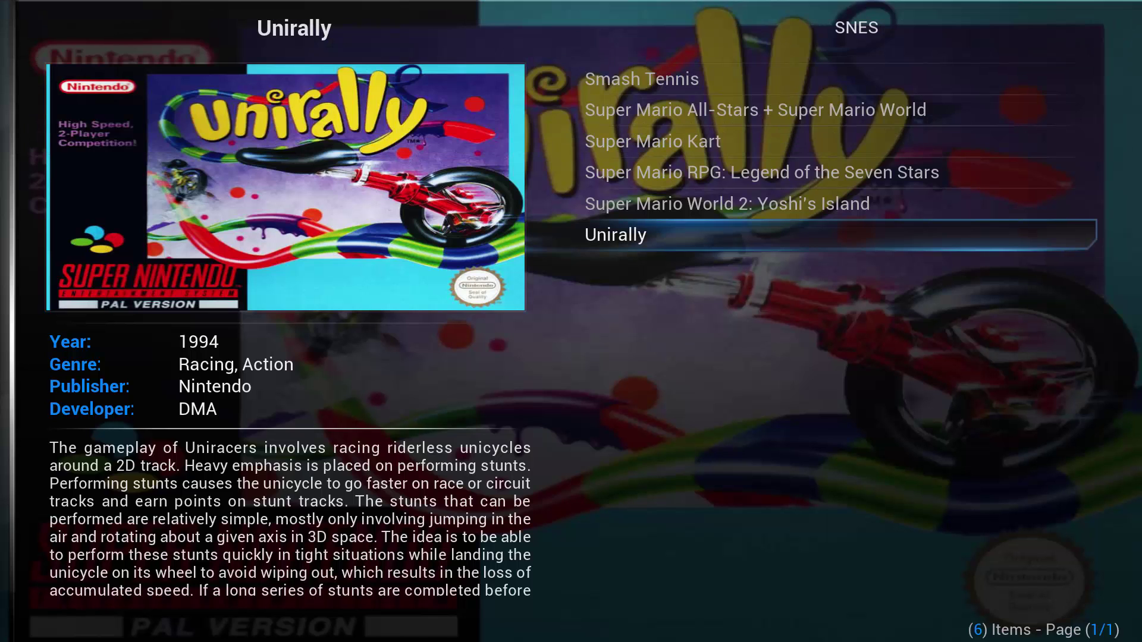
# - Launch Super Mario Kart from the game list in full screen
pyautogui.press('Up')
pyautogui.press('Up')
pyautogui.press('Up')
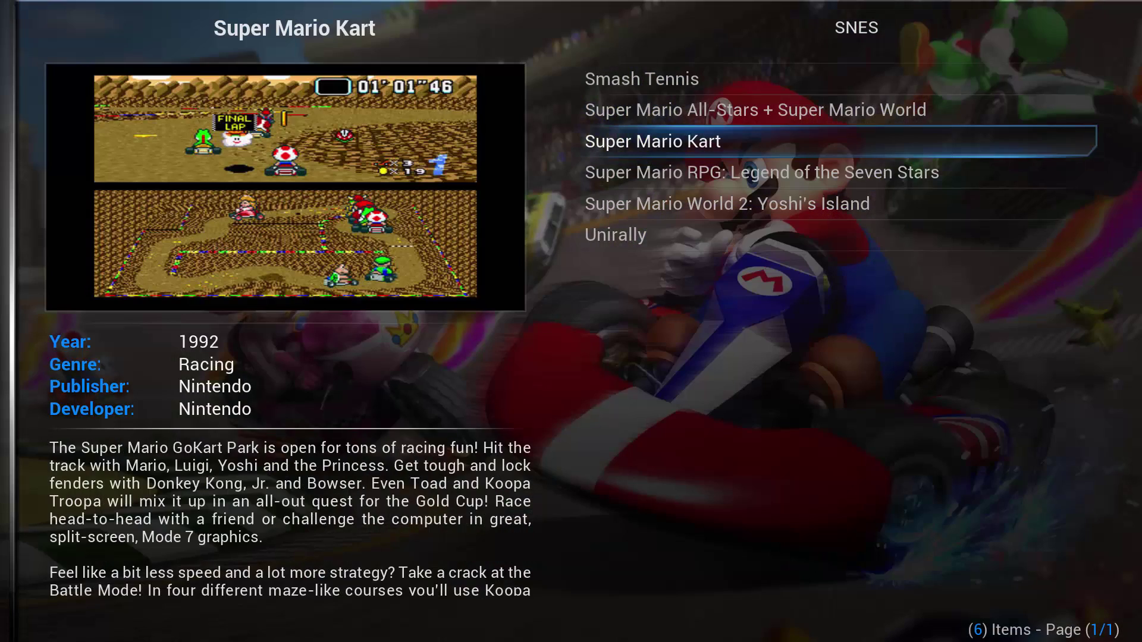
pyautogui.press('Up')
pyautogui.press('Up')
pyautogui.press('Down')
pyautogui.press('Down')
pyautogui.press('\\')
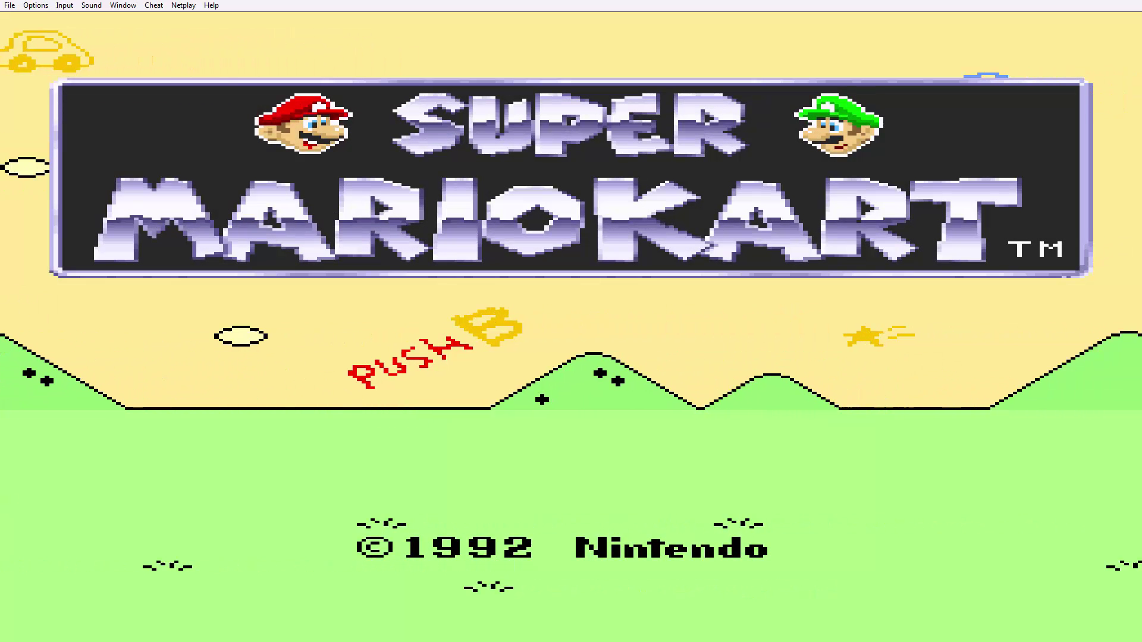
# - Start a game of Super Mario Kart up to the driver selection and quit the emulator
pyautogui.press('Return')
pyautogui.press('Return')
pyautogui.press('Return')
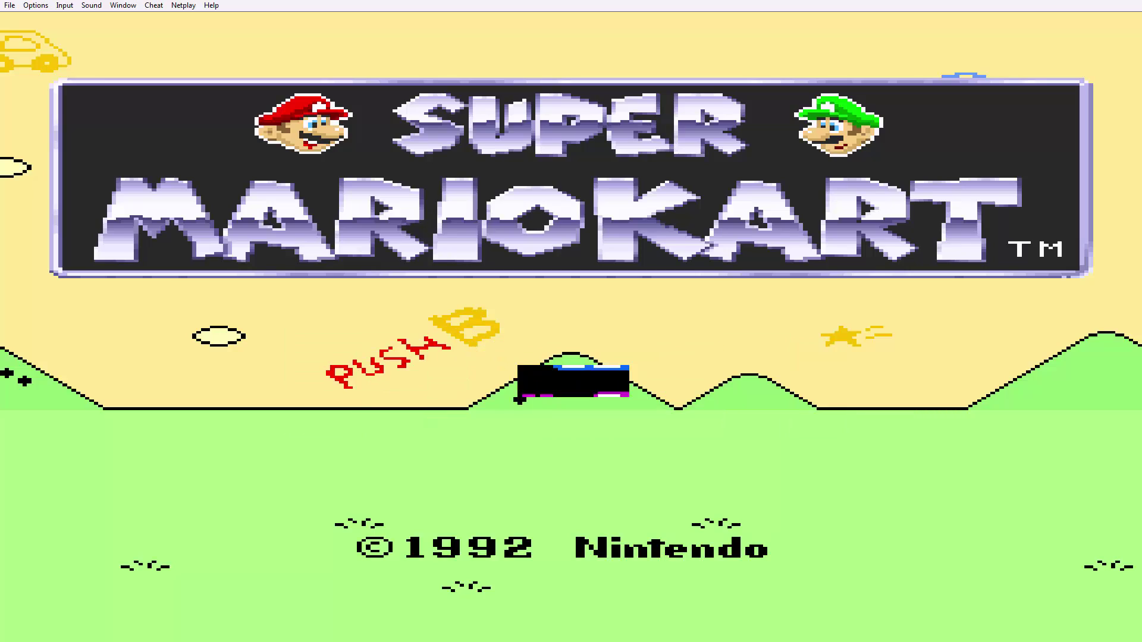
pyautogui.press('Down')
pyautogui.press('Return')
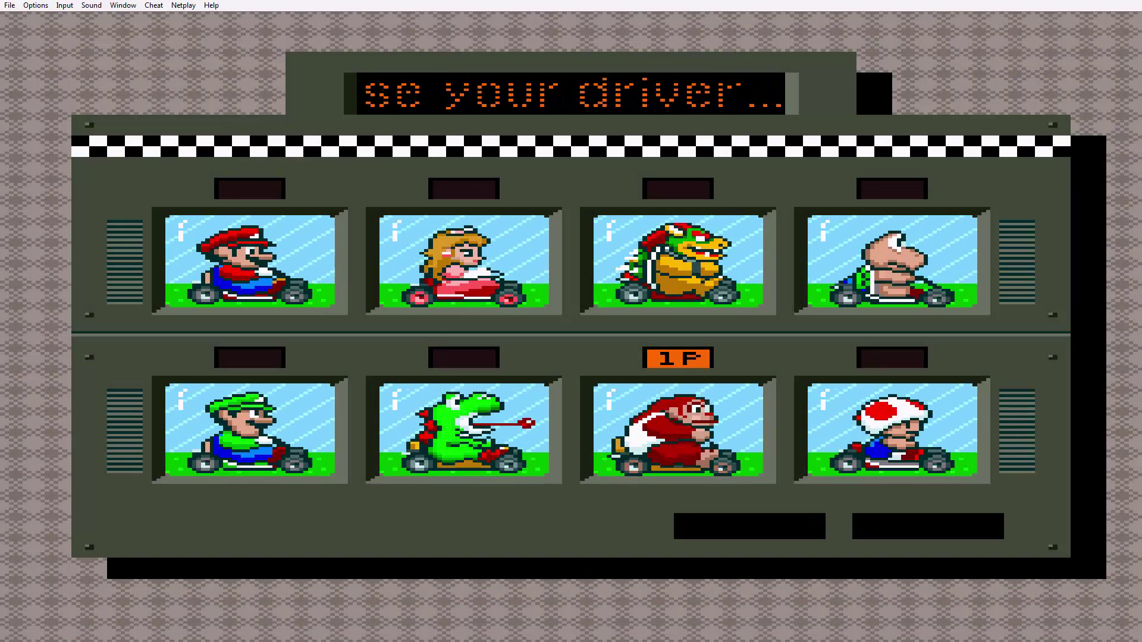
pyautogui.hotkey('alt', 'F4')
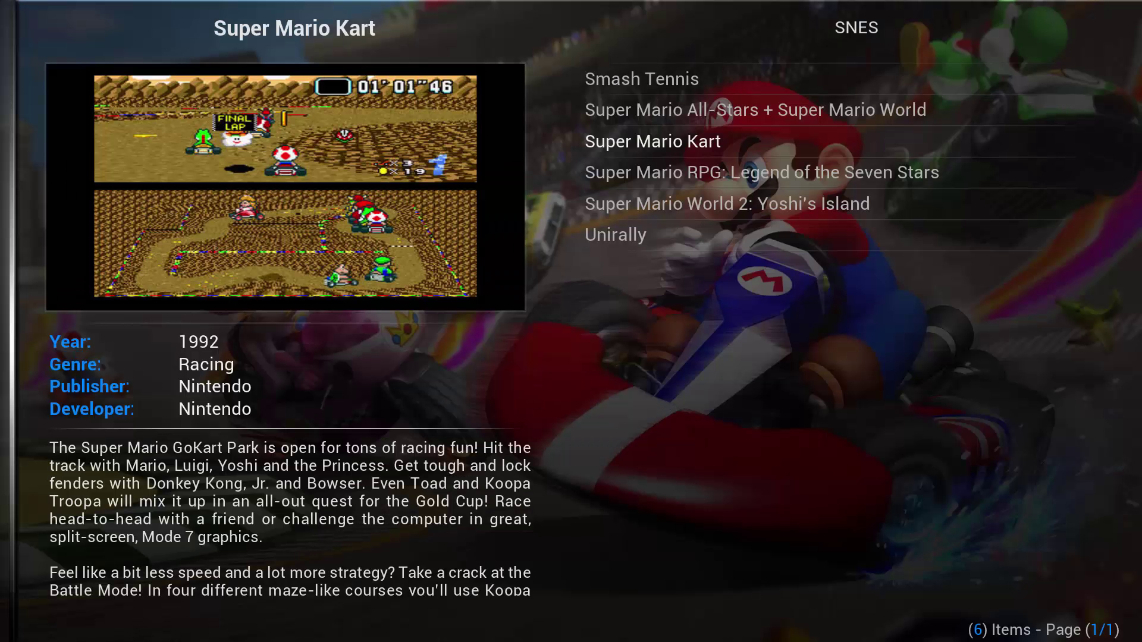
# - Look at the genre filter values again and return to Super Mario Kart in the game list
pyautogui.press('Up')
pyautogui.press('Down')
pyautogui.press('Right')
pyautogui.press('Down')
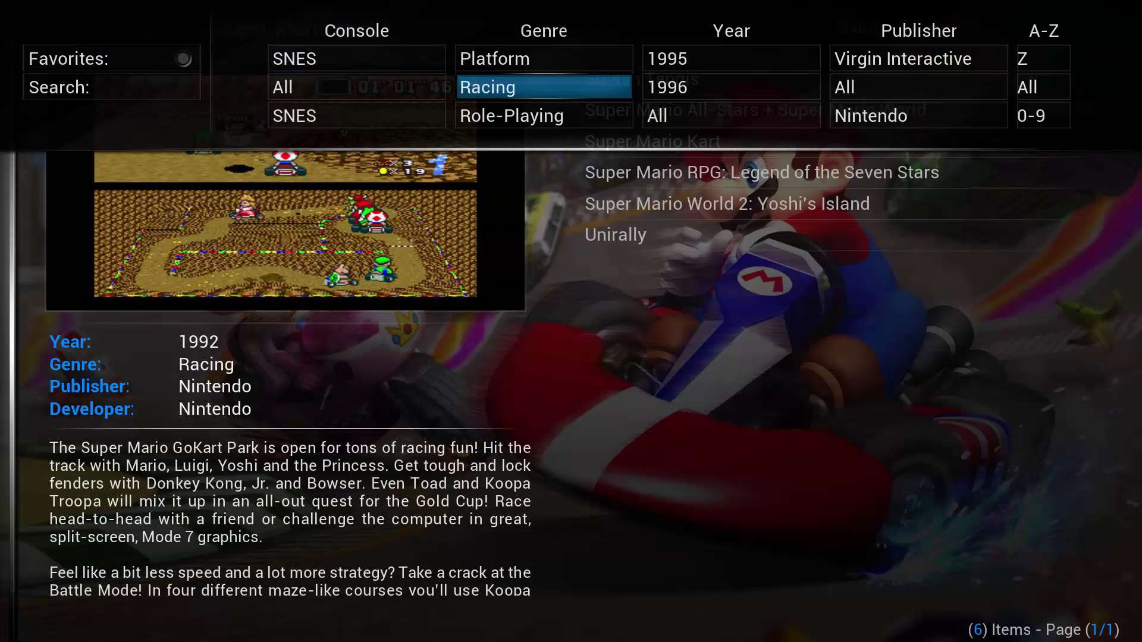
pyautogui.press('Escape')
pyautogui.press('Down')
pyautogui.press('Up')
pyautogui.press('Up')
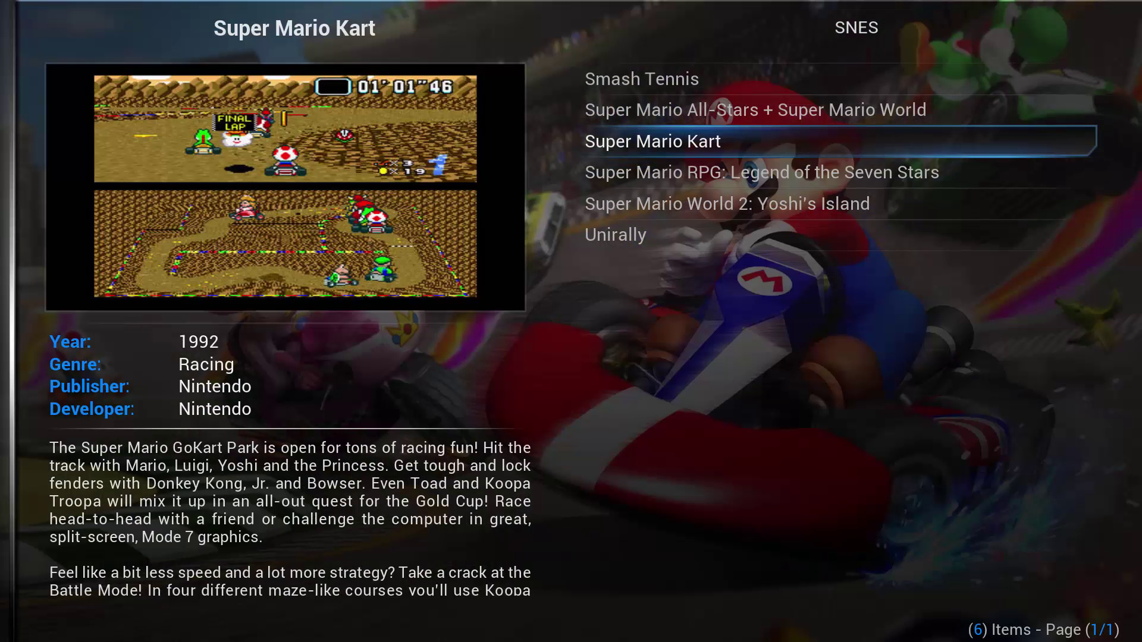